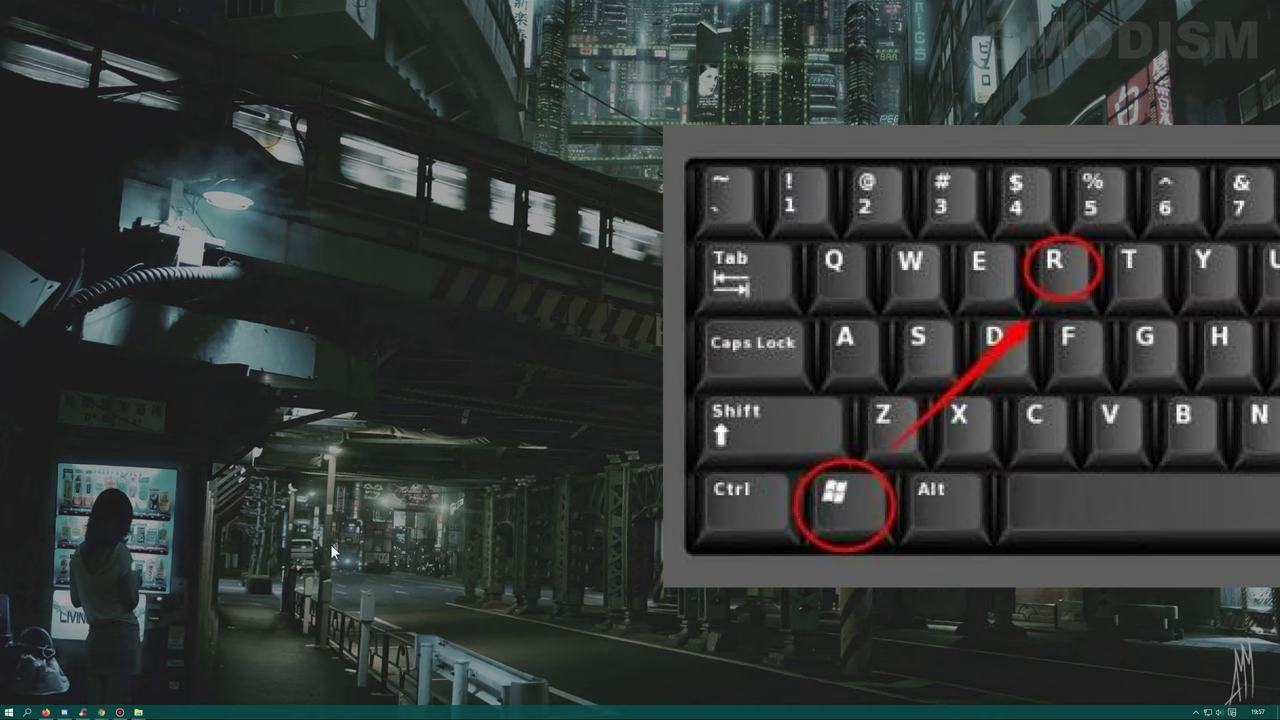
Step: Enter diskmgmt.msc in the Run dialog to launch Disk Management
key("super+r")
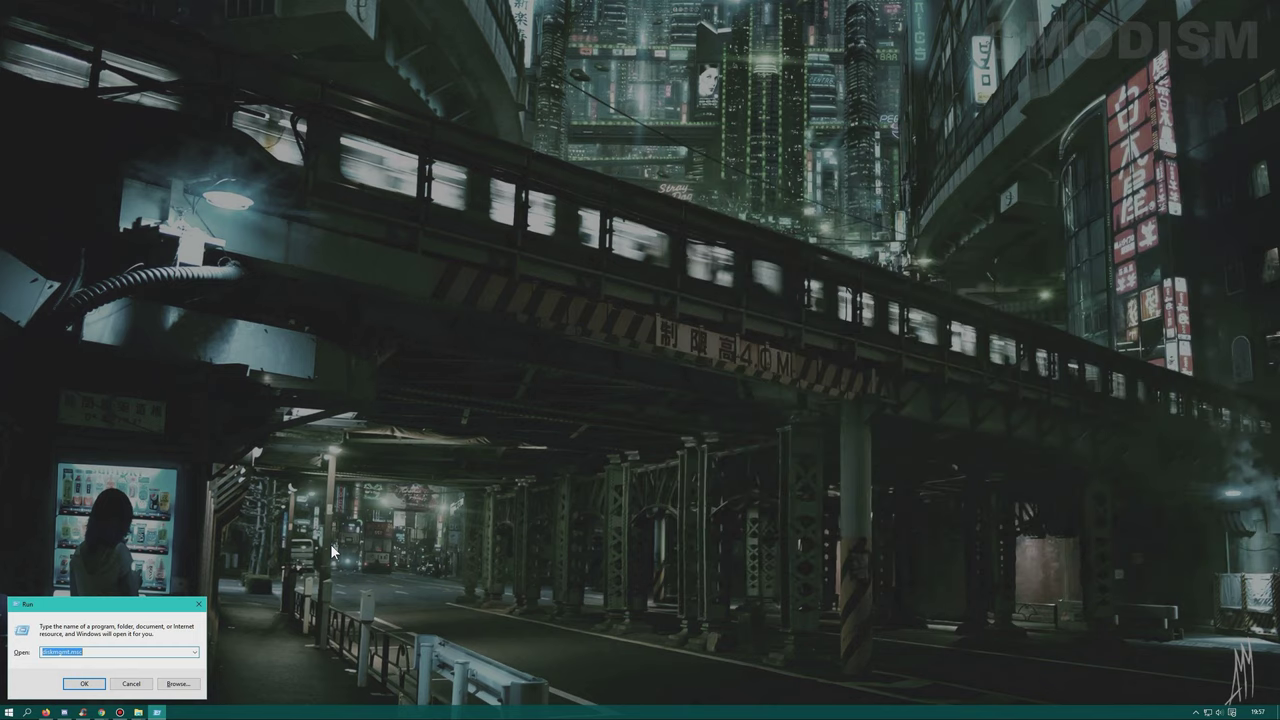
key("Left")
key("Right")
key("Right")
key("Right")
key("Right")
key("Right")
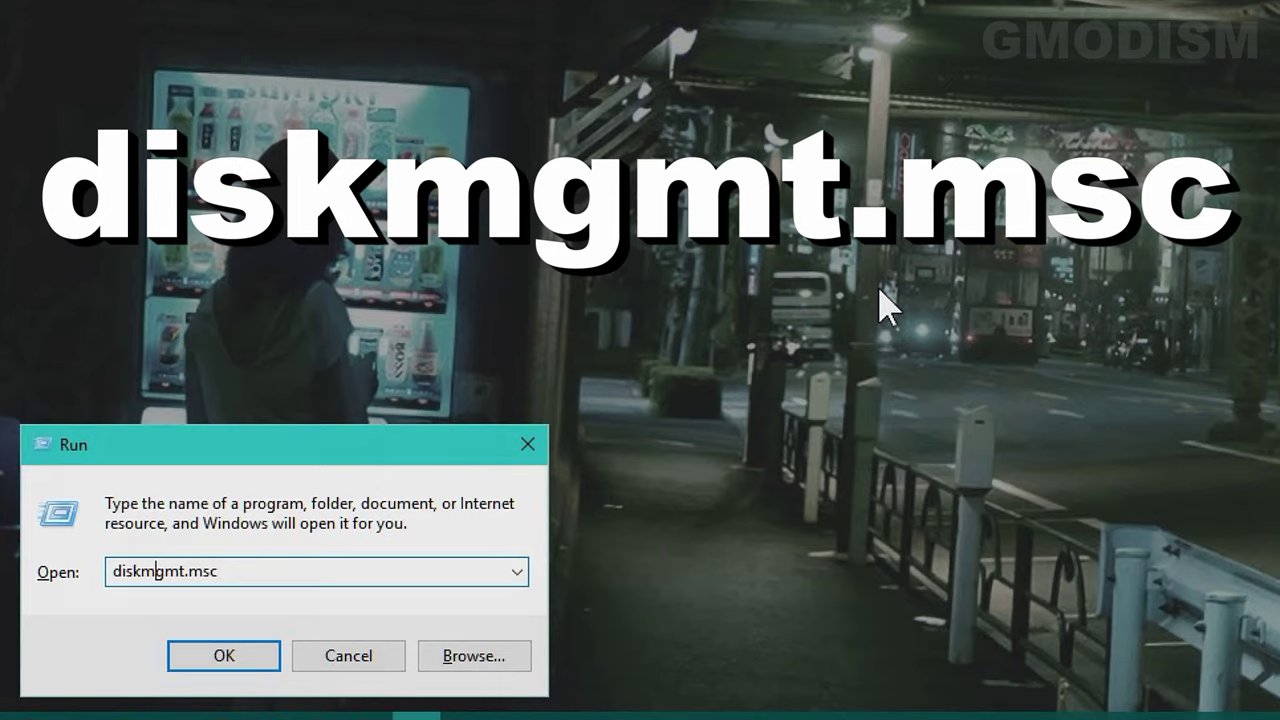
key("Right")
key("Right")
key("Right")
key("Right")
key("Right")
key("Right")
key("Right")
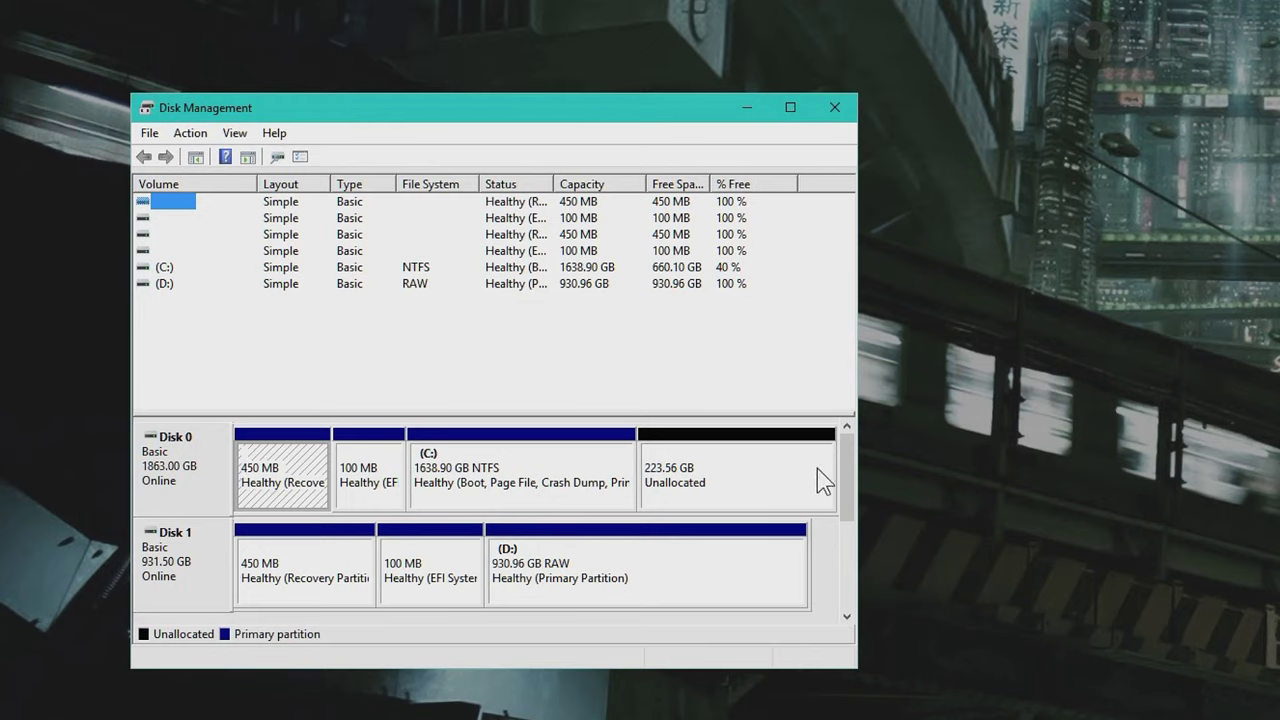
Step: Inspect the context options of Disk 1's 100 MB EFI System partition
left_click(177, 561)
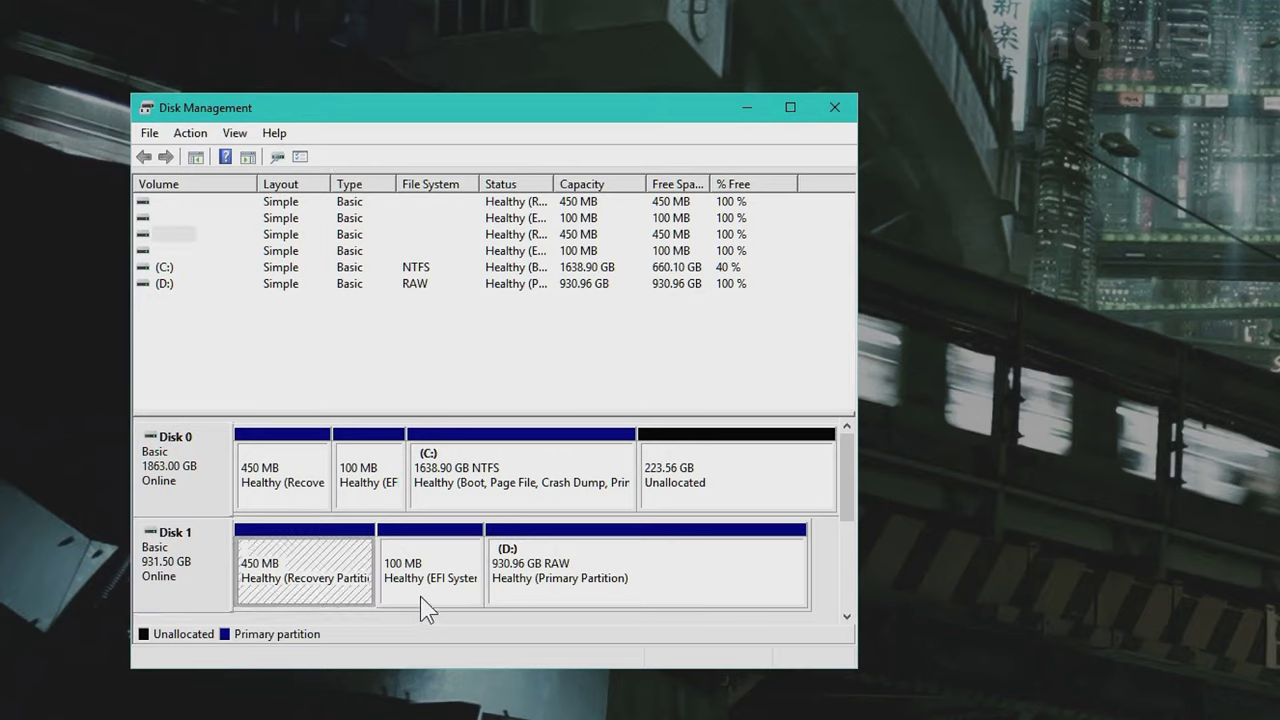
left_click(445, 605)
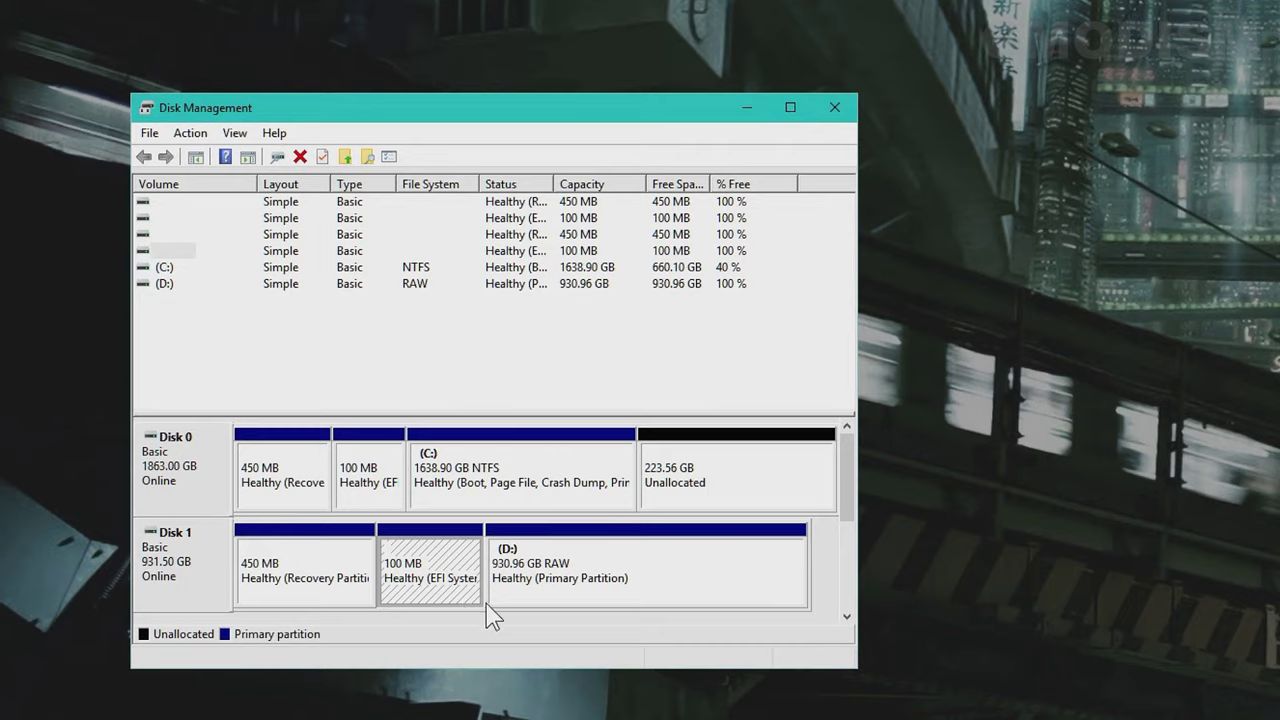
right_click(423, 575)
left_click(311, 584)
Step: Inspect the options for Disk 1's 450 MB Recovery and 930.96 GB RAW D: partitions
left_click(306, 553)
right_click(306, 553)
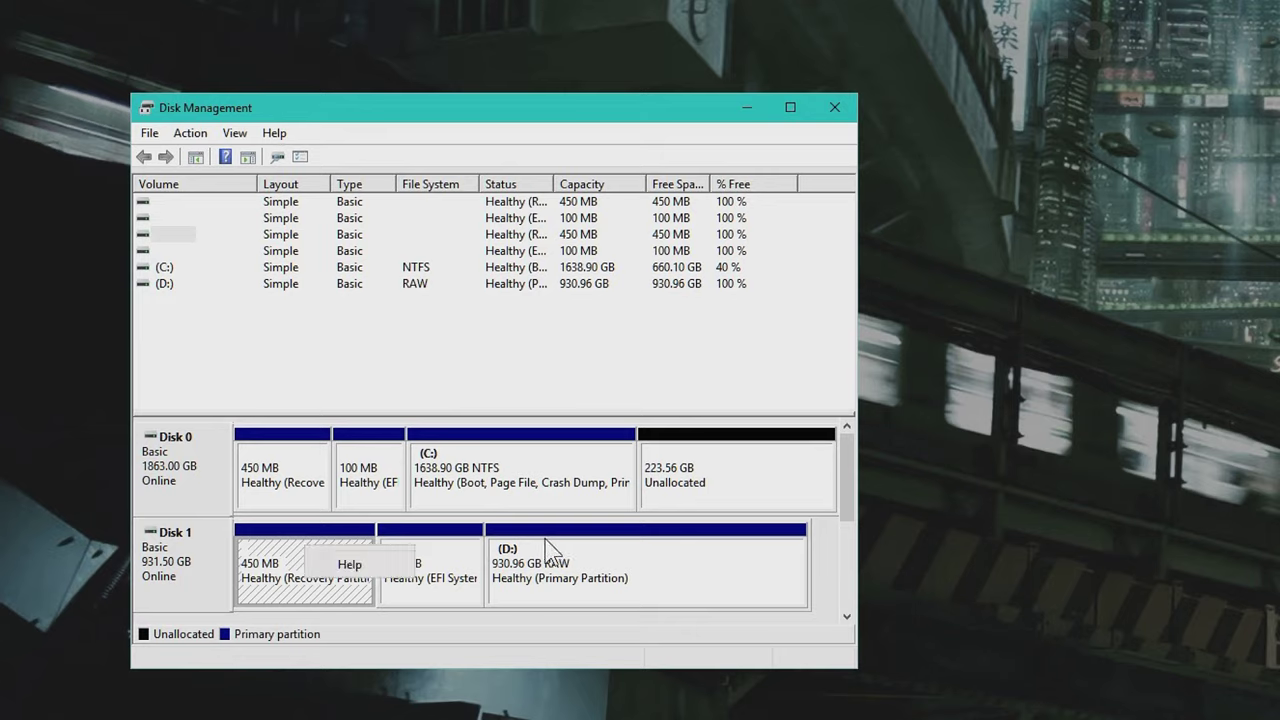
left_click(440, 582)
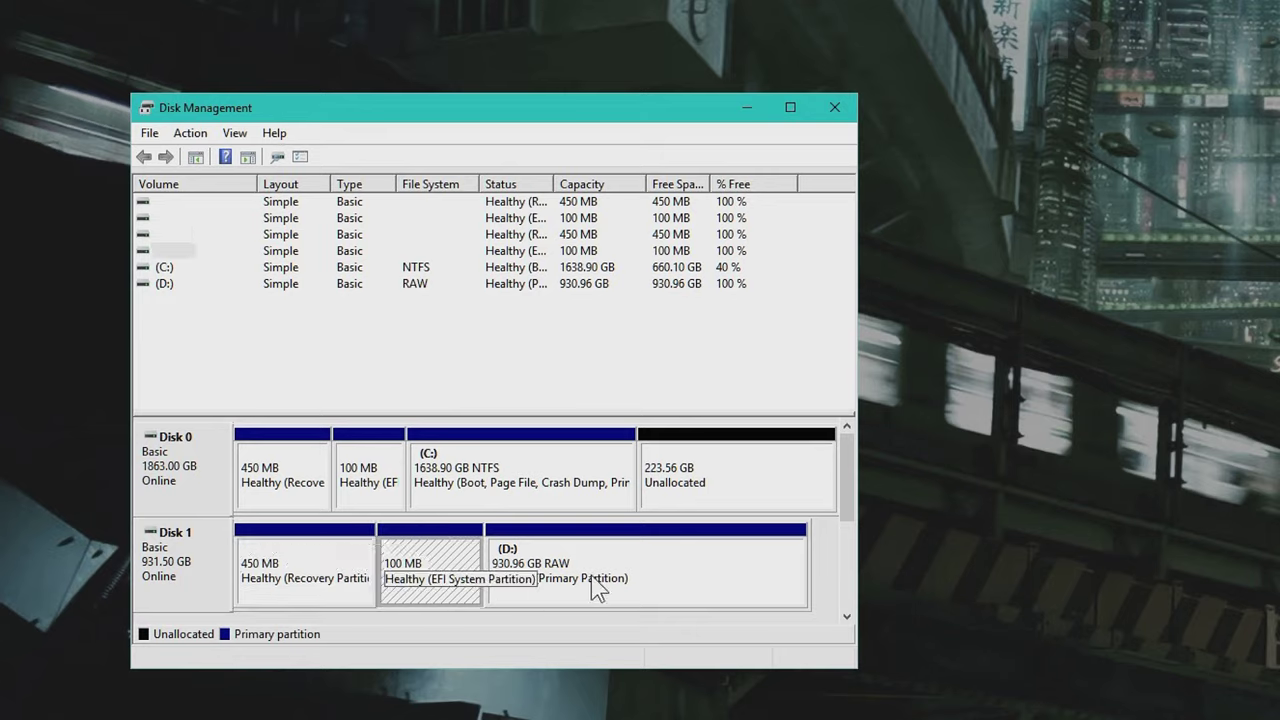
left_click(675, 568)
right_click(649, 559)
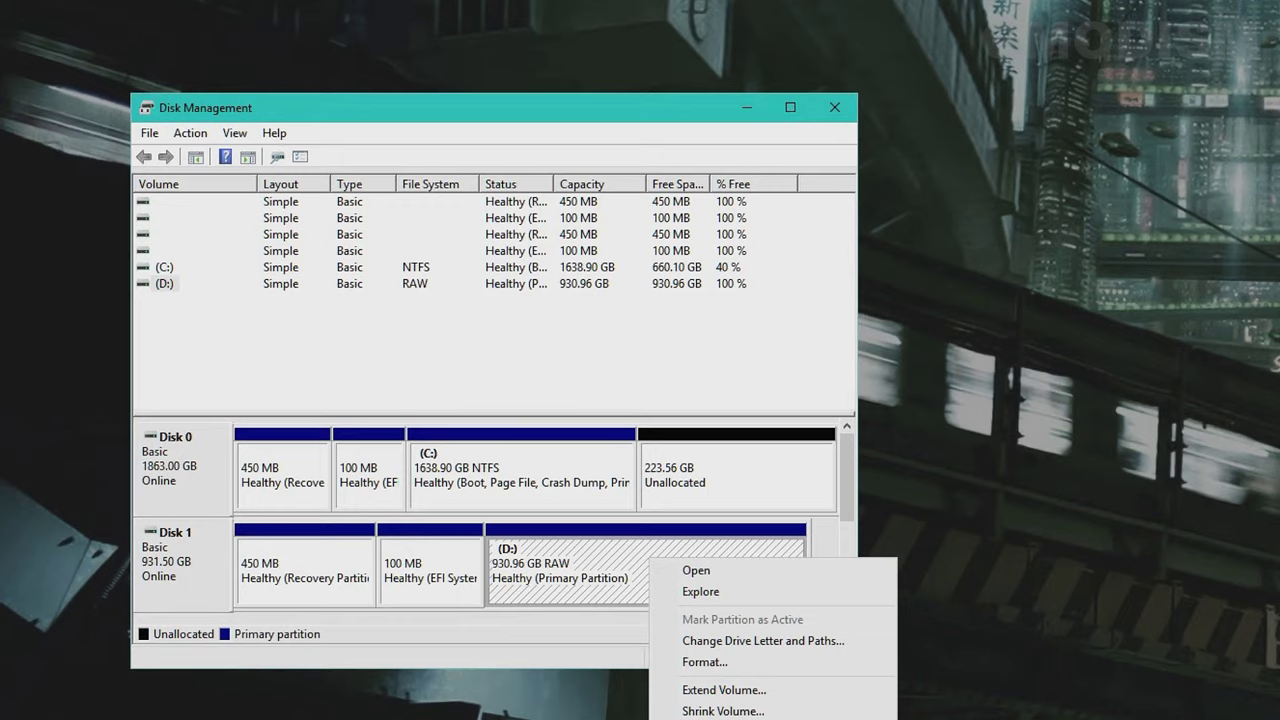
left_click(543, 625)
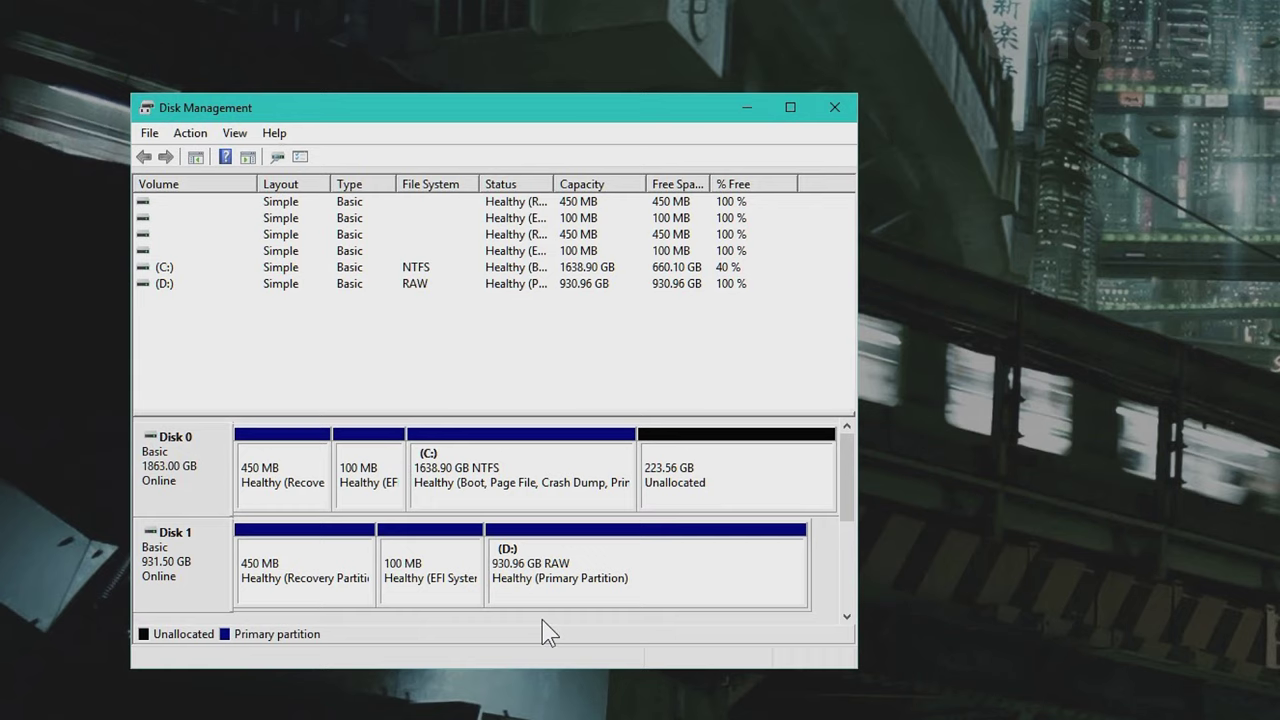
left_click(630, 390)
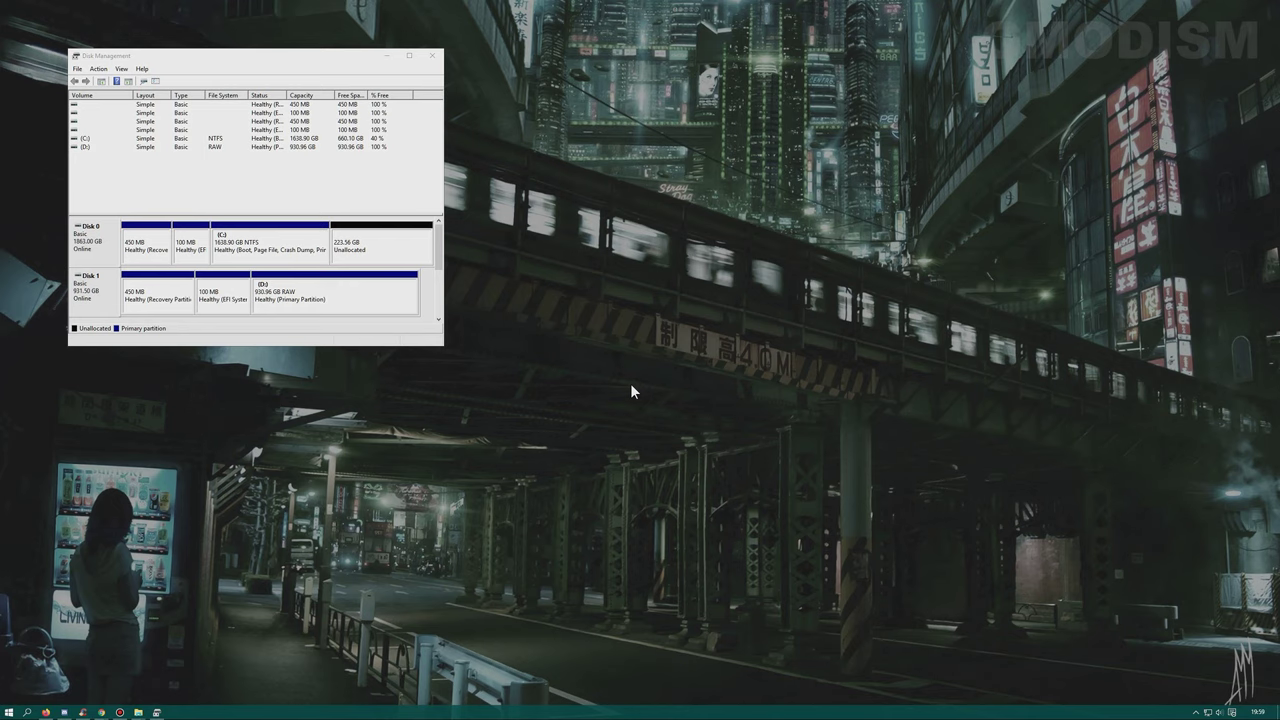
Step: Launch Command Prompt as administrator via a Start search for cmd and enter diskpart
key("super")
type("cmd")
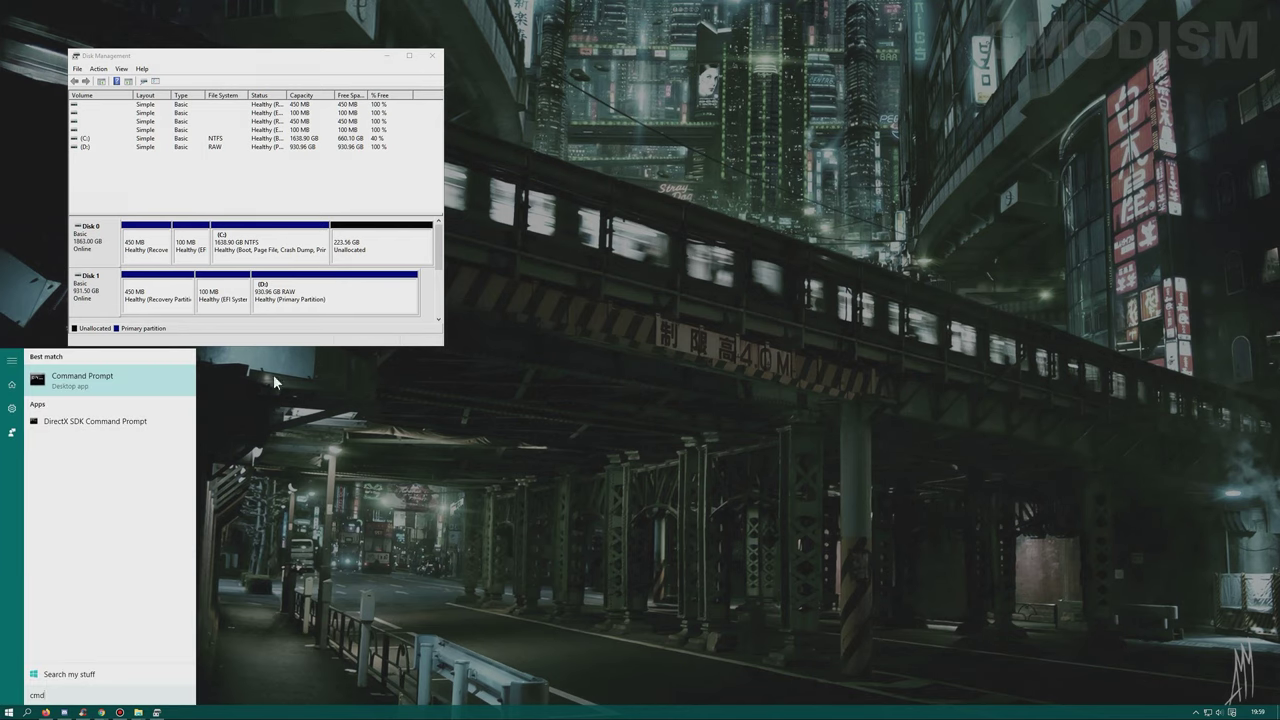
right_click(118, 385)
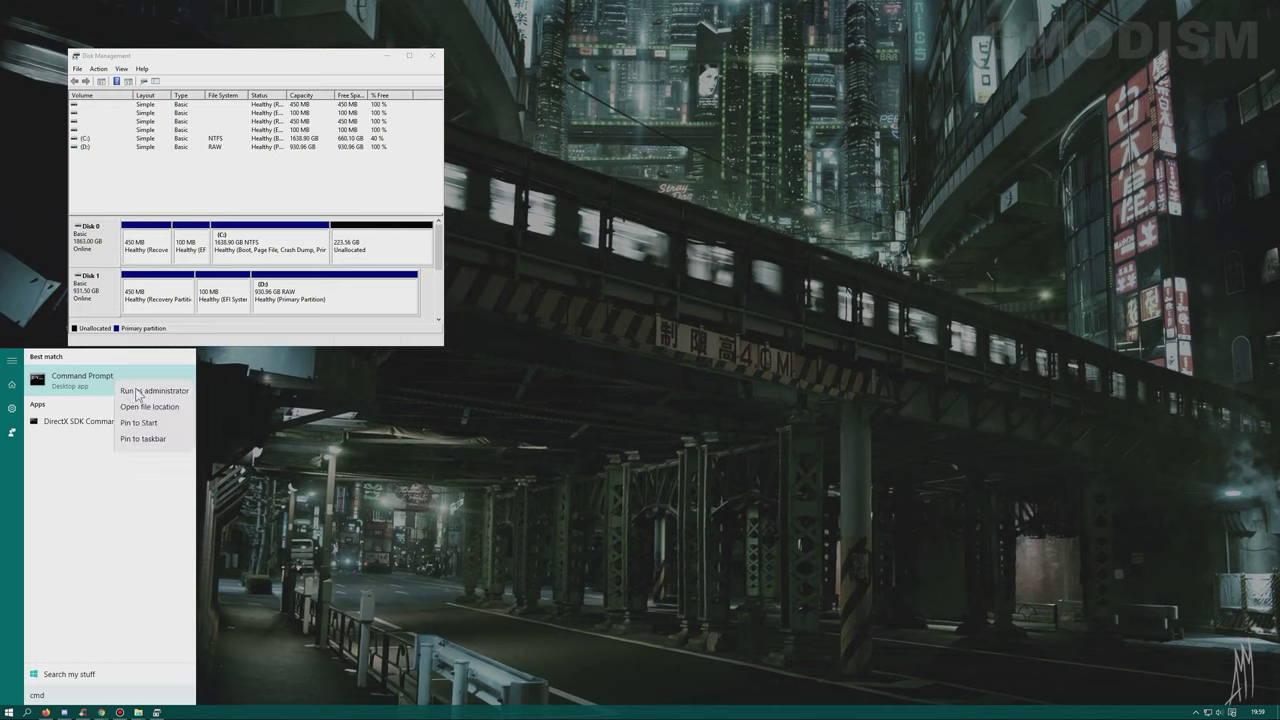
left_click(168, 396)
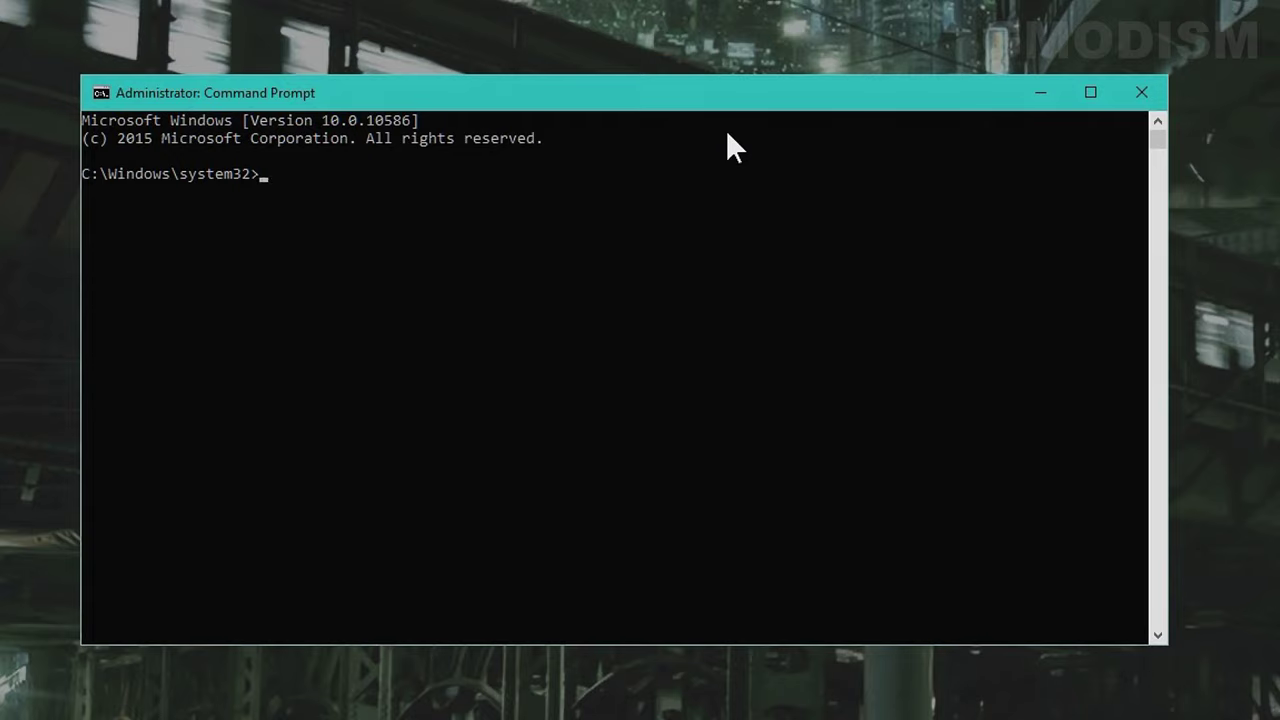
type("diskpart")
Step: Start DiskPart, run list disk, select disk 1 and run list partition
key("Return")
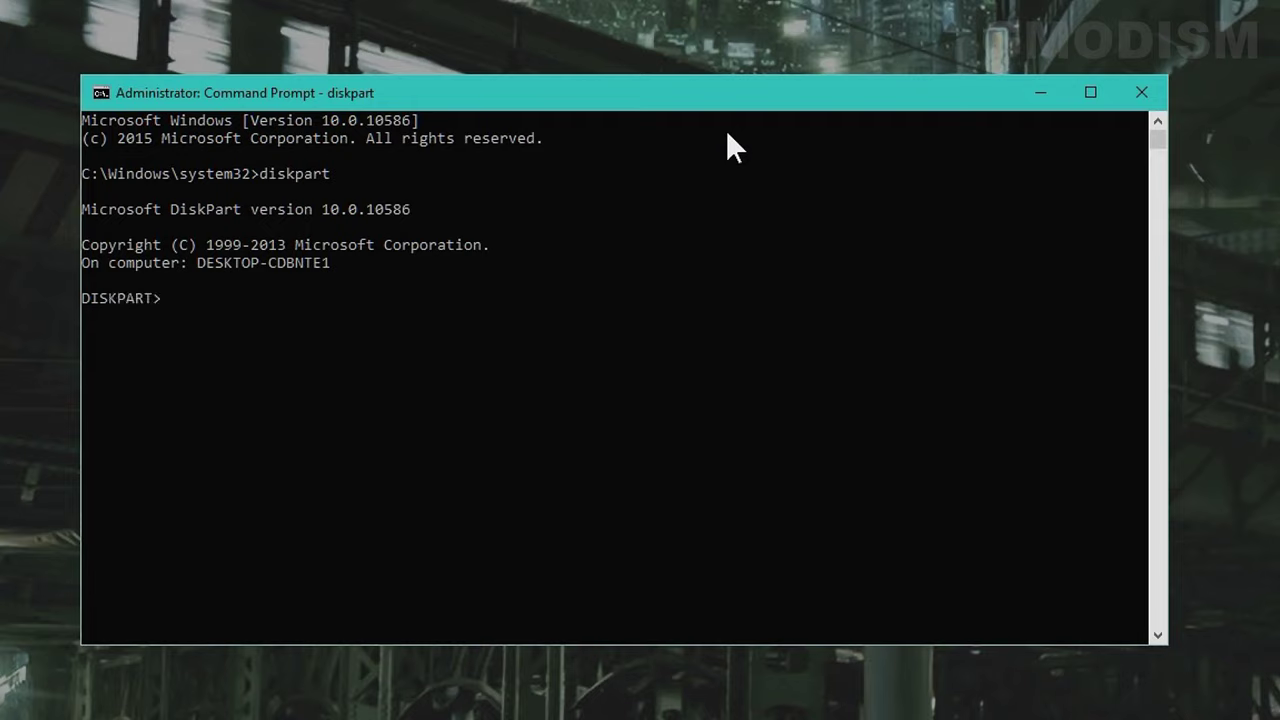
type("list disk")
key("Return")
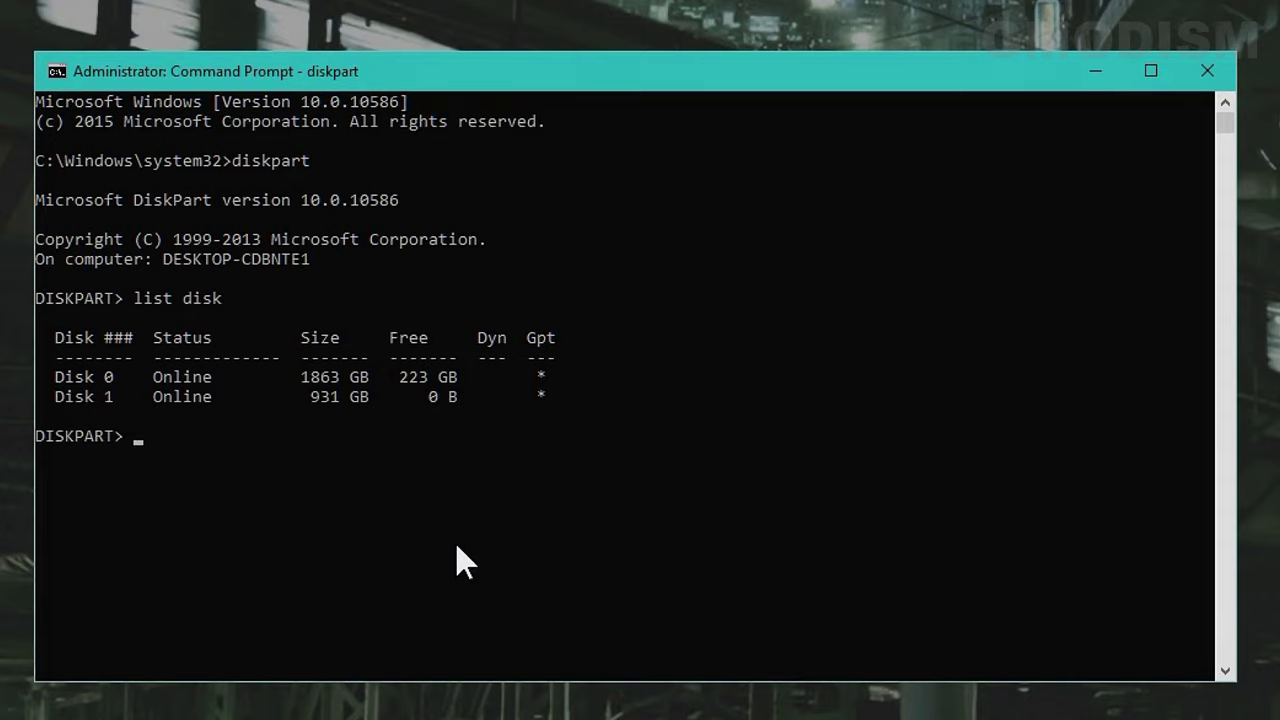
type("select disk 1")
key("Return")
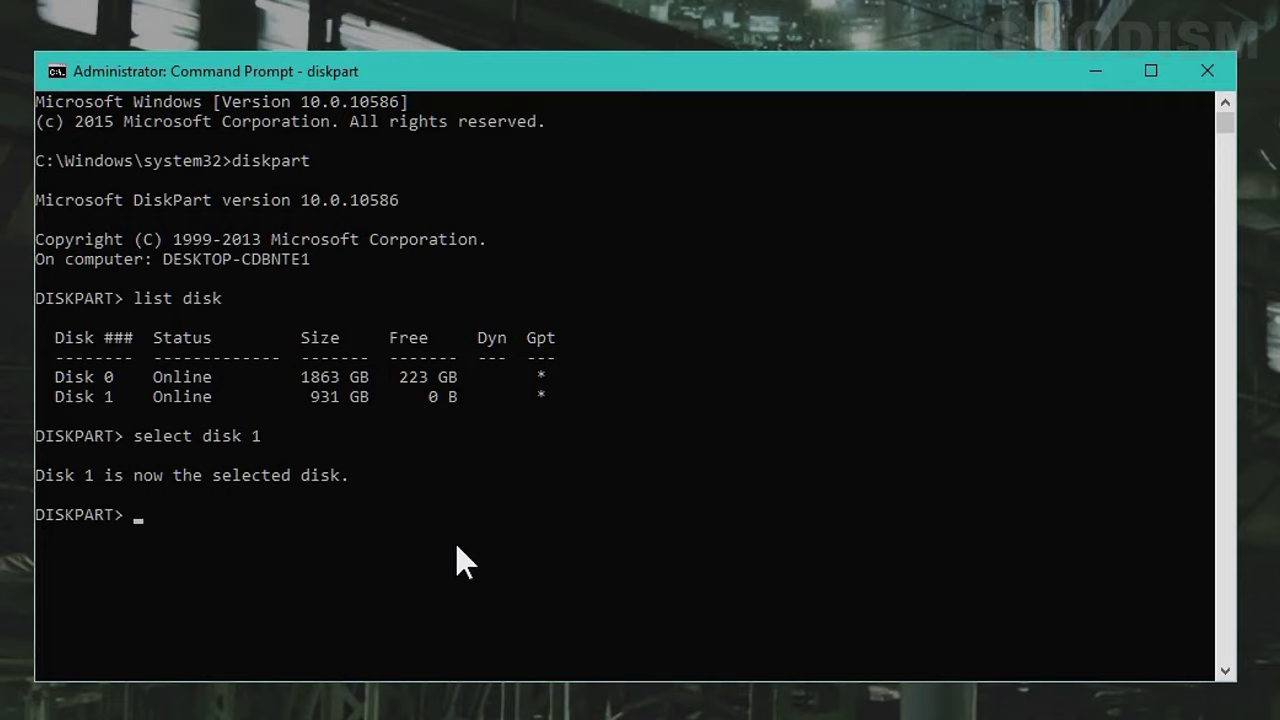
type("list partition")
key("Return")
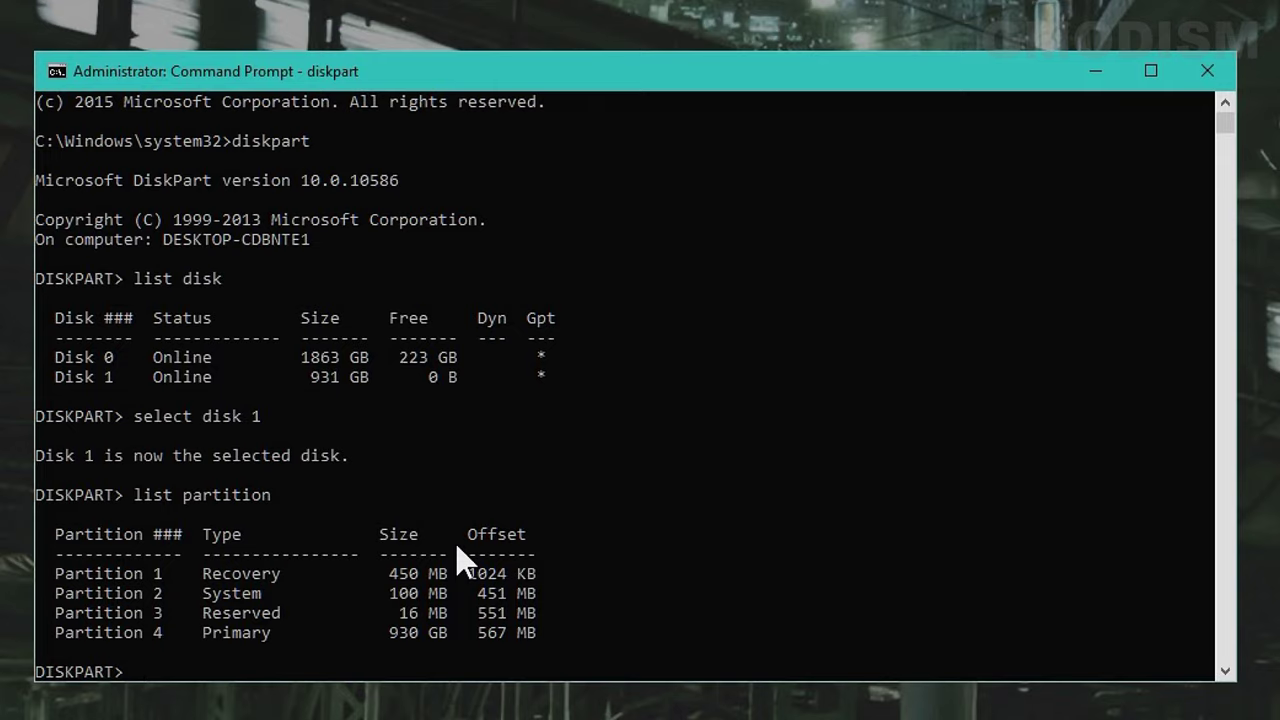
Step: Select partition 1 and force-delete it with delete partition override
type("select partition 1")
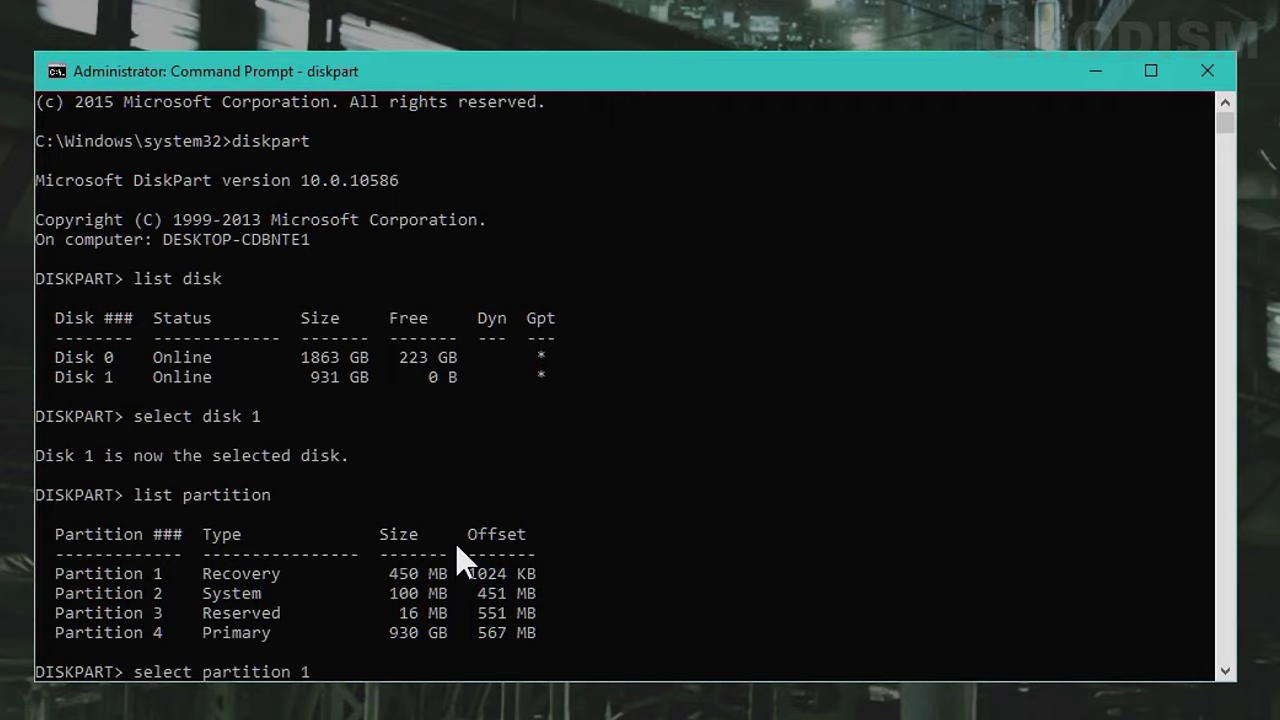
key("Return")
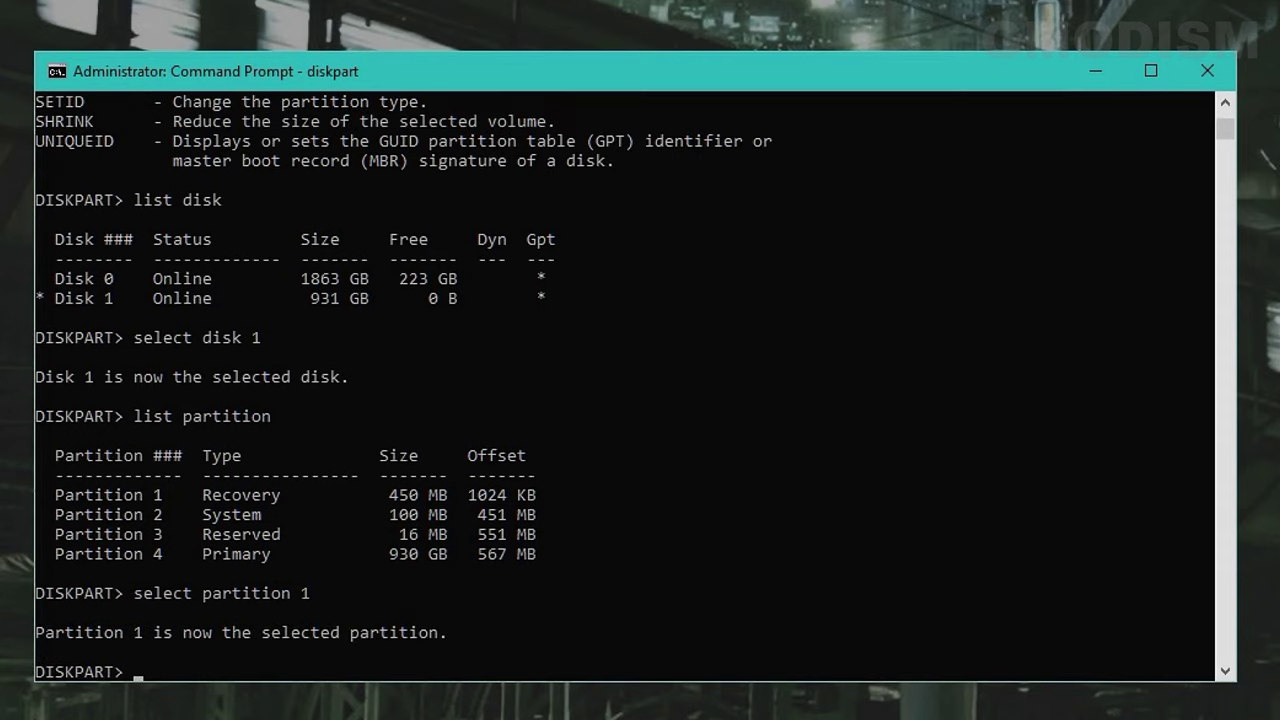
type("di")
key("BackSpace")
type("elete partition")
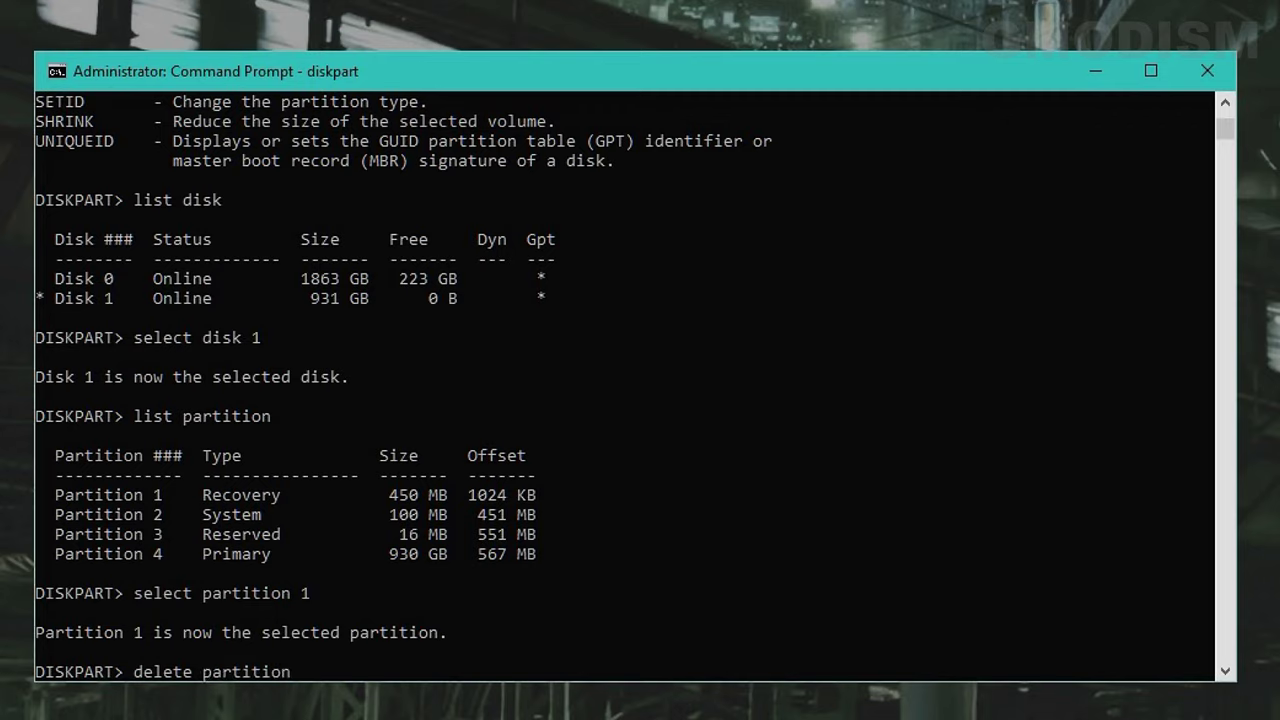
type("override")
key("Return")
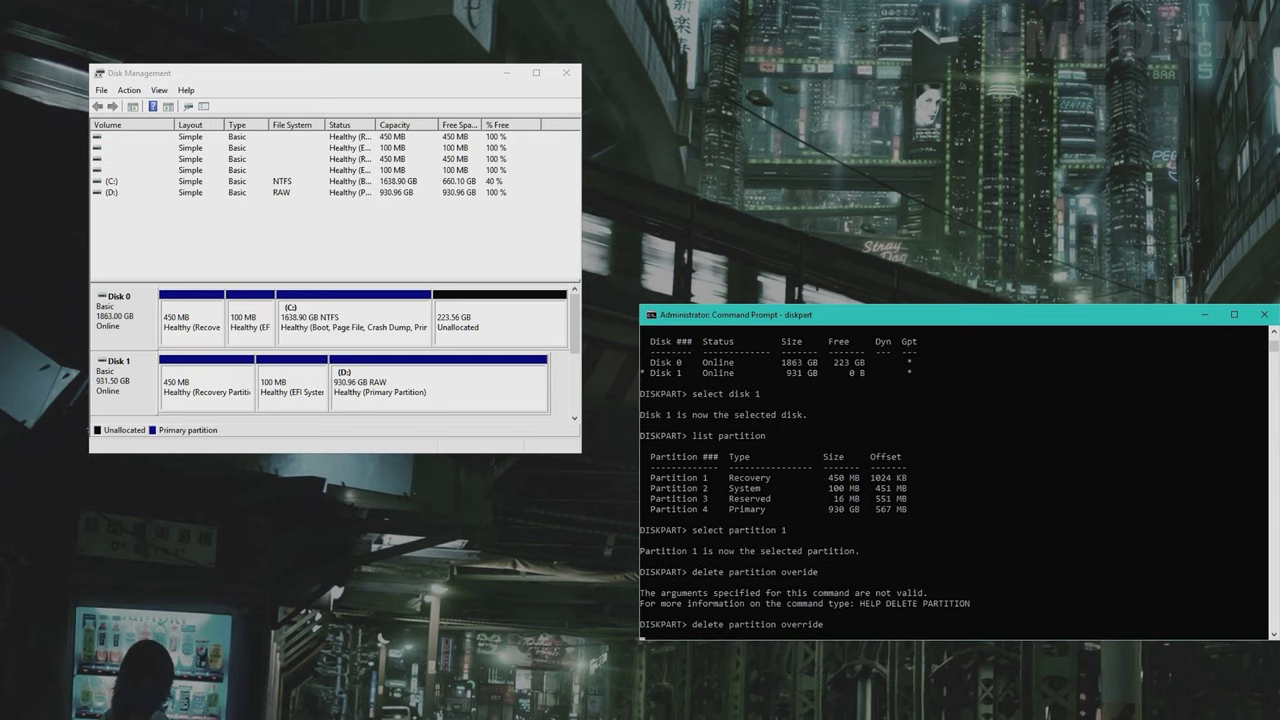
key("Return")
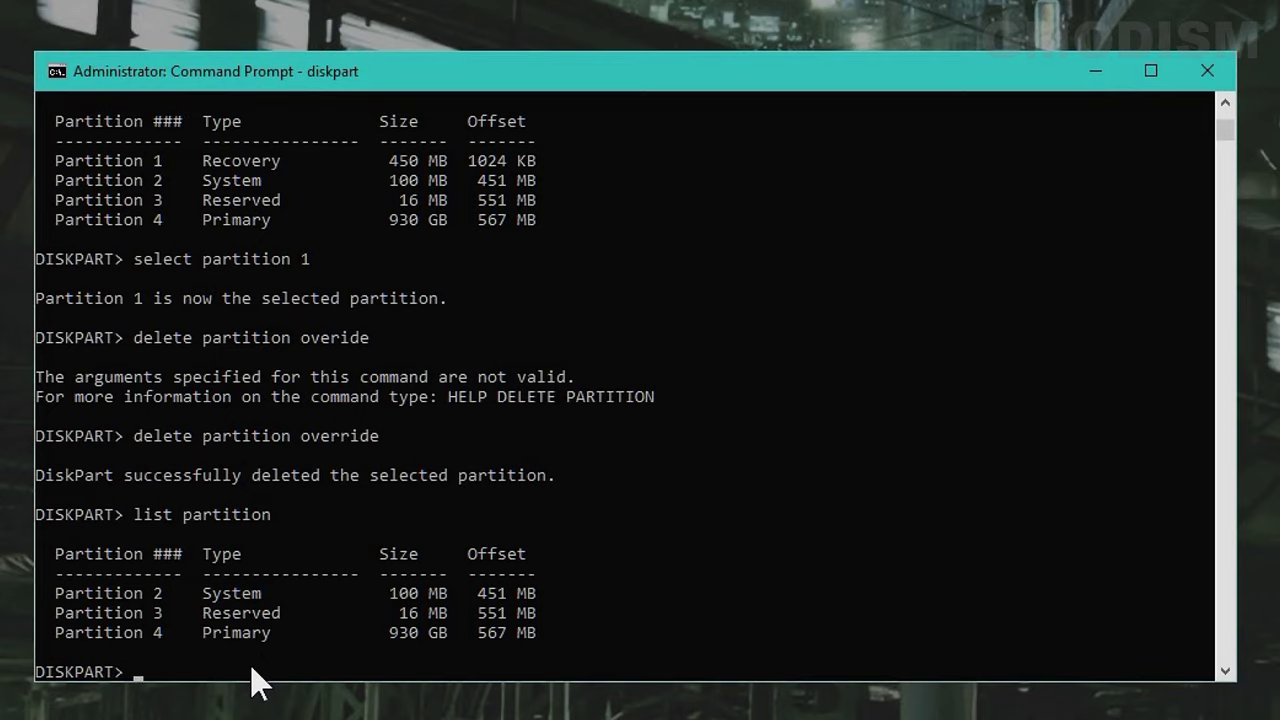
left_click(245, 672)
Step: Select partition 2 and force-delete the 100 MB System partition with delete partition override
left_click(306, 655)
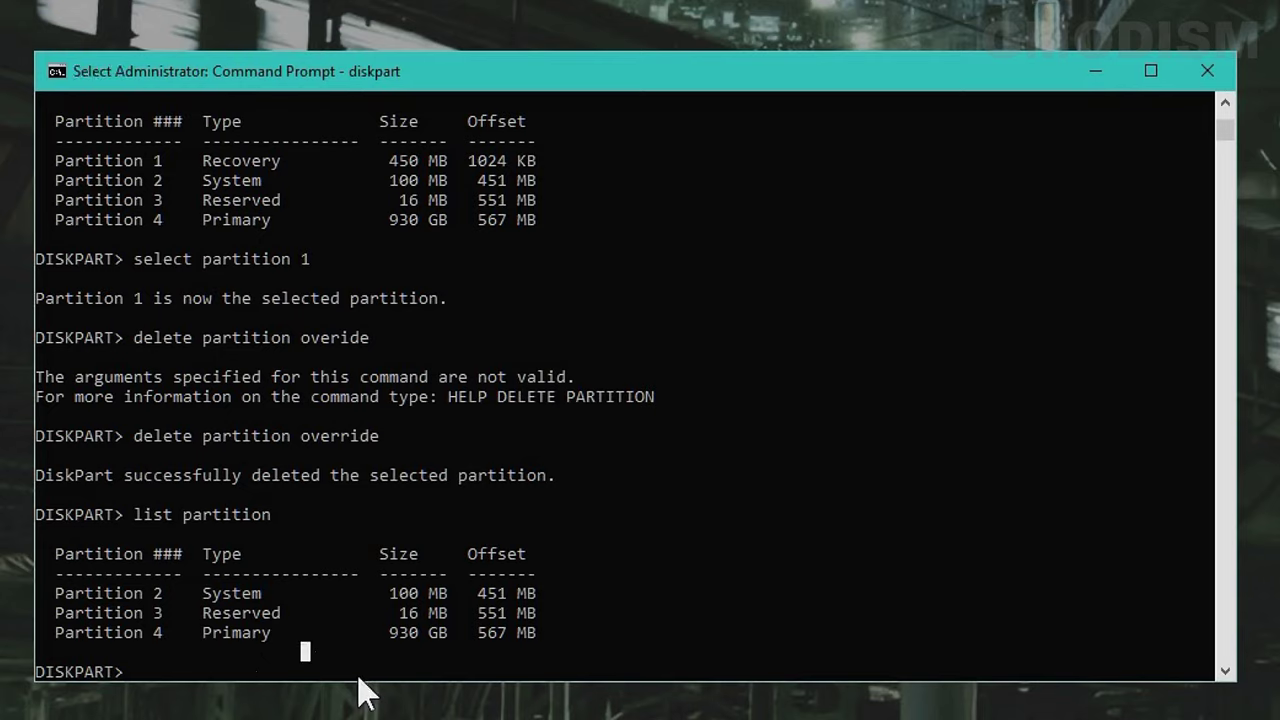
key("Escape")
type("select")
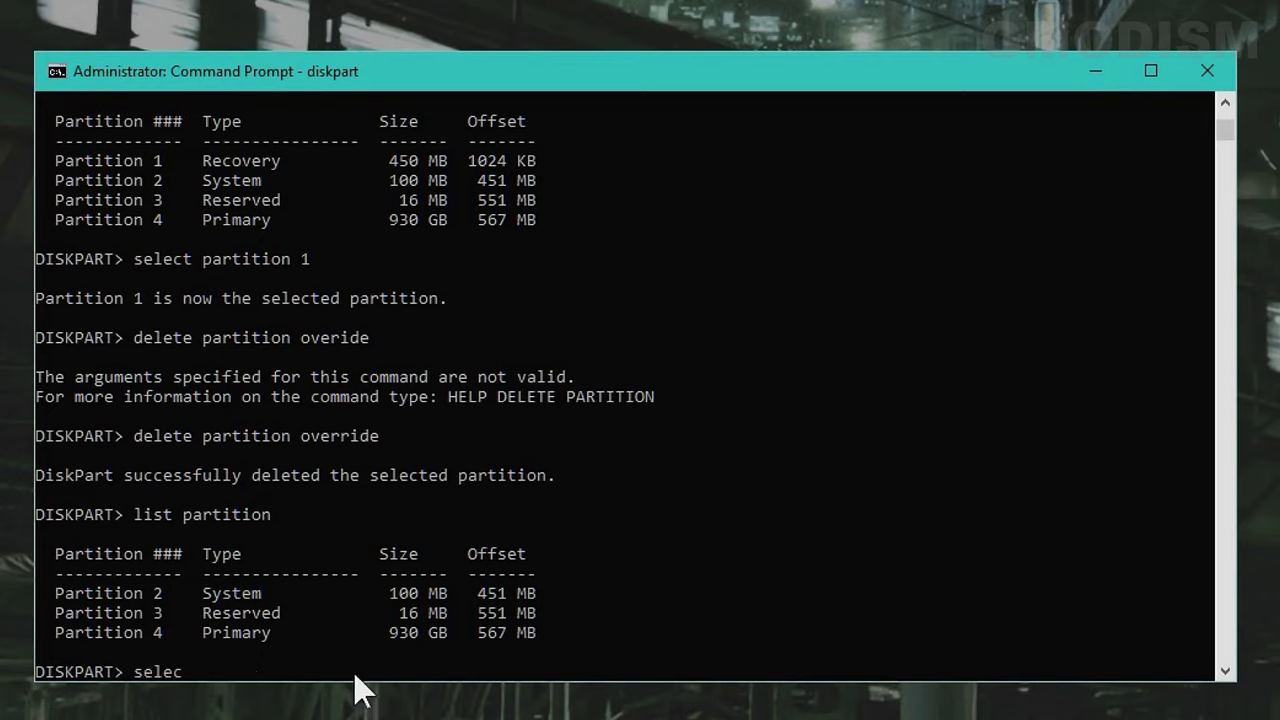
type(" partition 2")
key("Return")
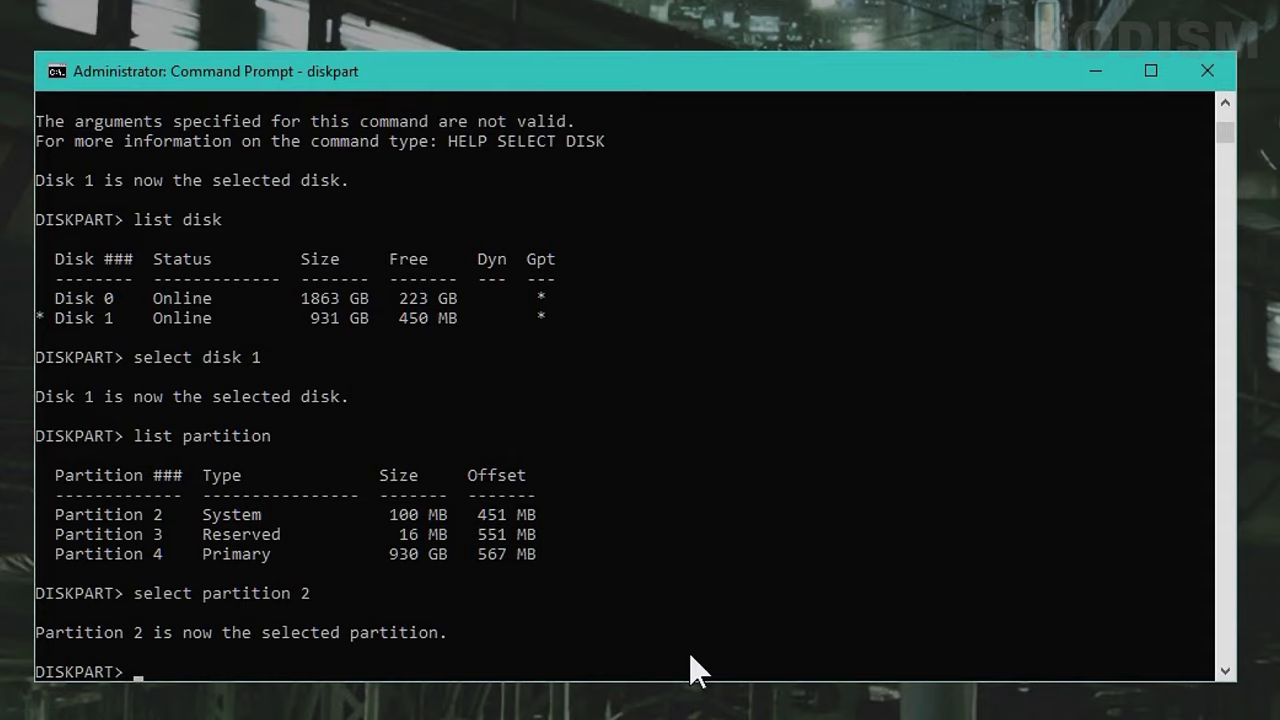
type("delete partition ove")
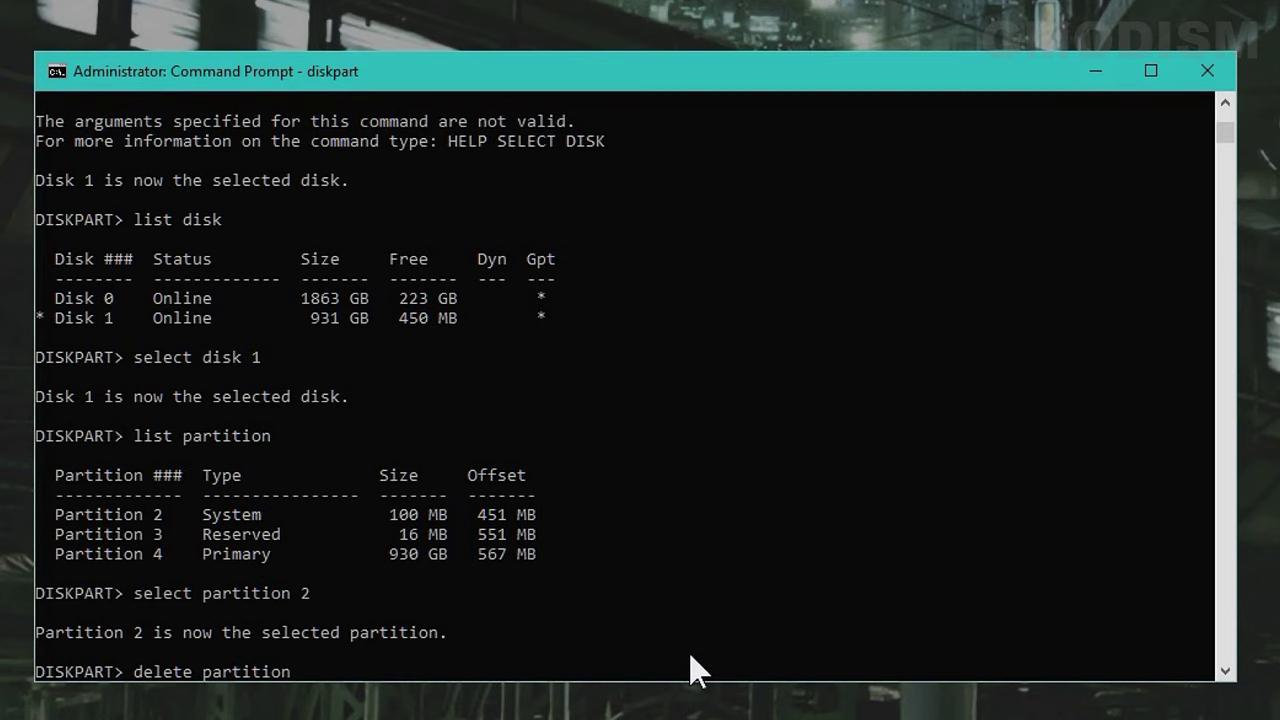
type("rride")
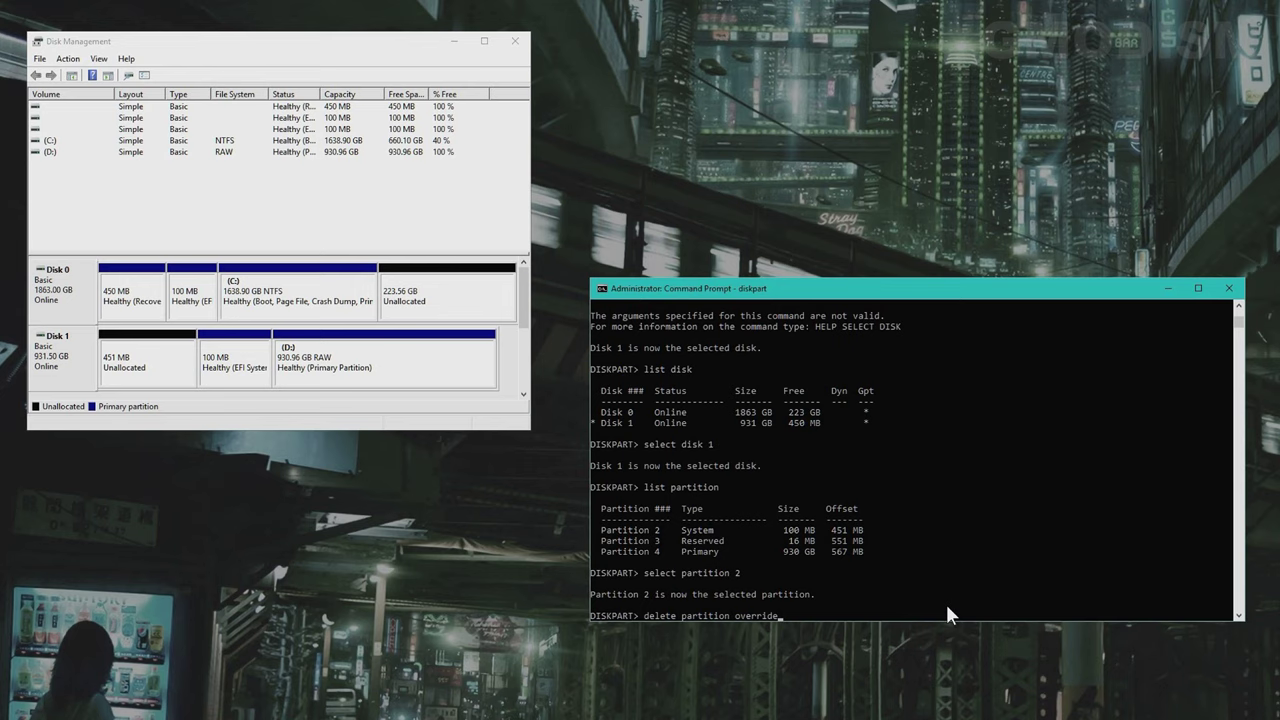
key("Return")
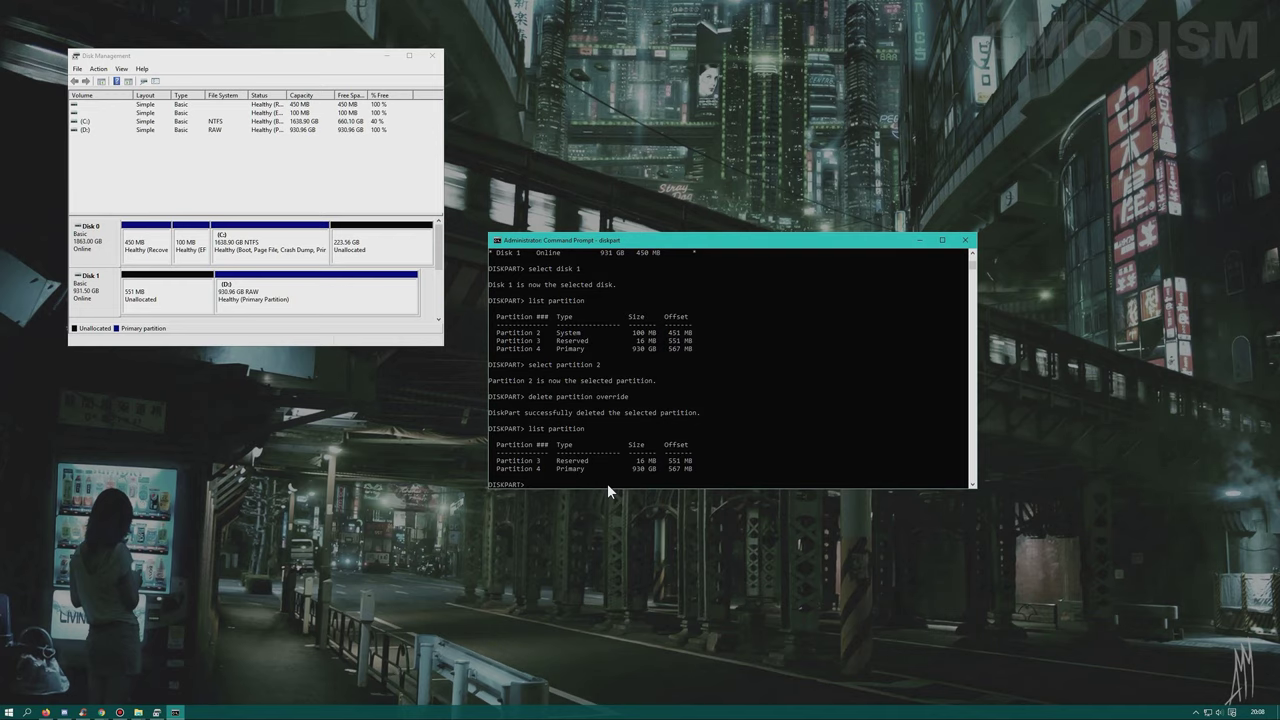
left_click(366, 76)
Step: Delete Disk 1's 930.96 GB D: volume in Disk Management, confirming with Yes
left_click(297, 303)
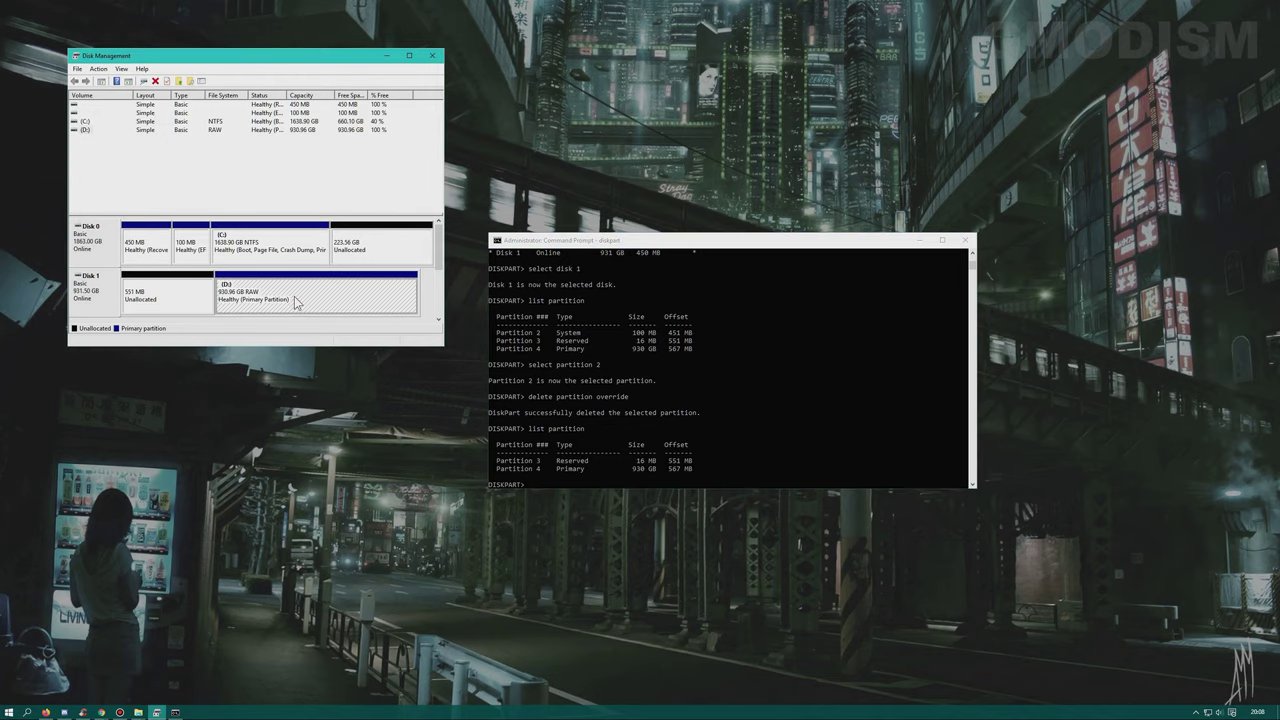
right_click(299, 305)
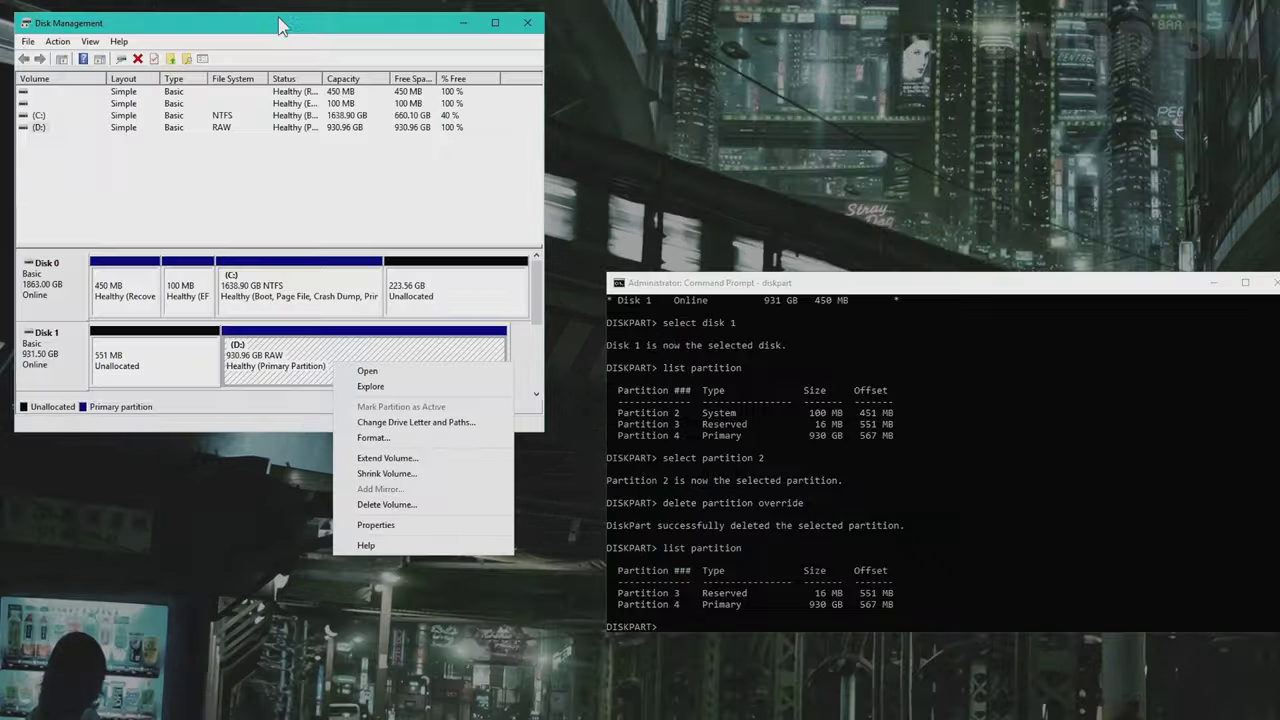
left_click(280, 25)
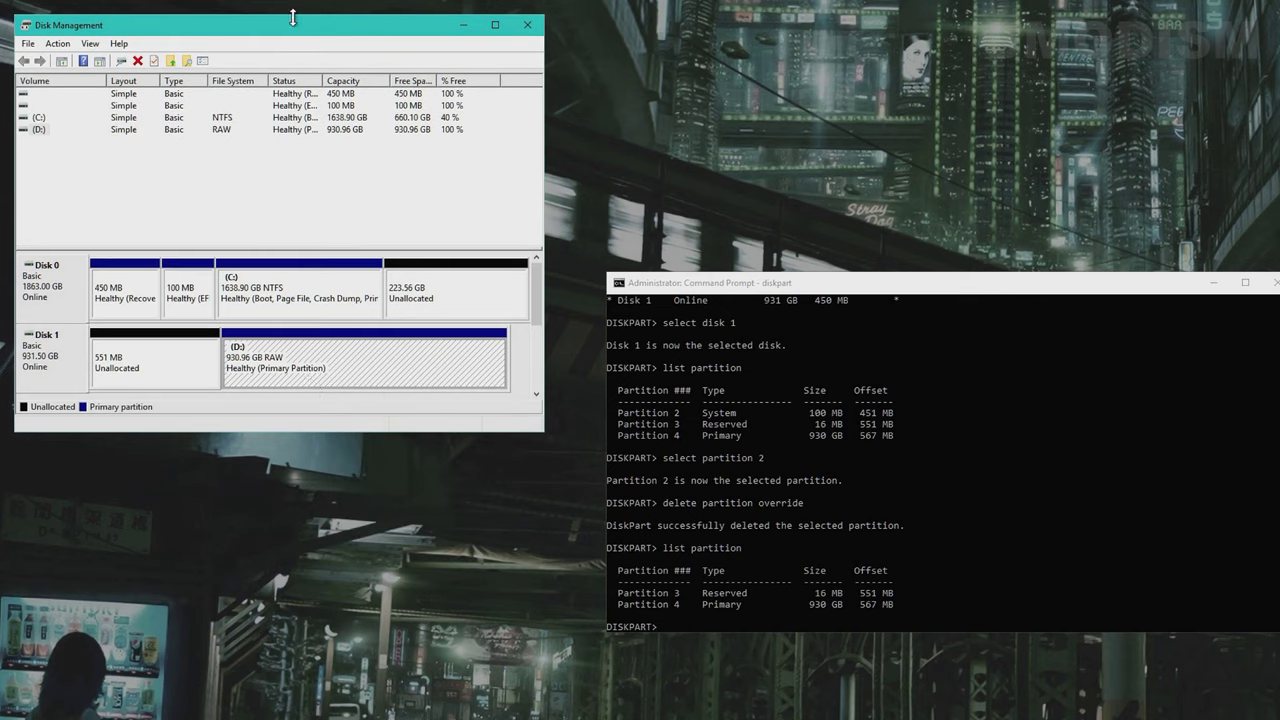
right_click(320, 370)
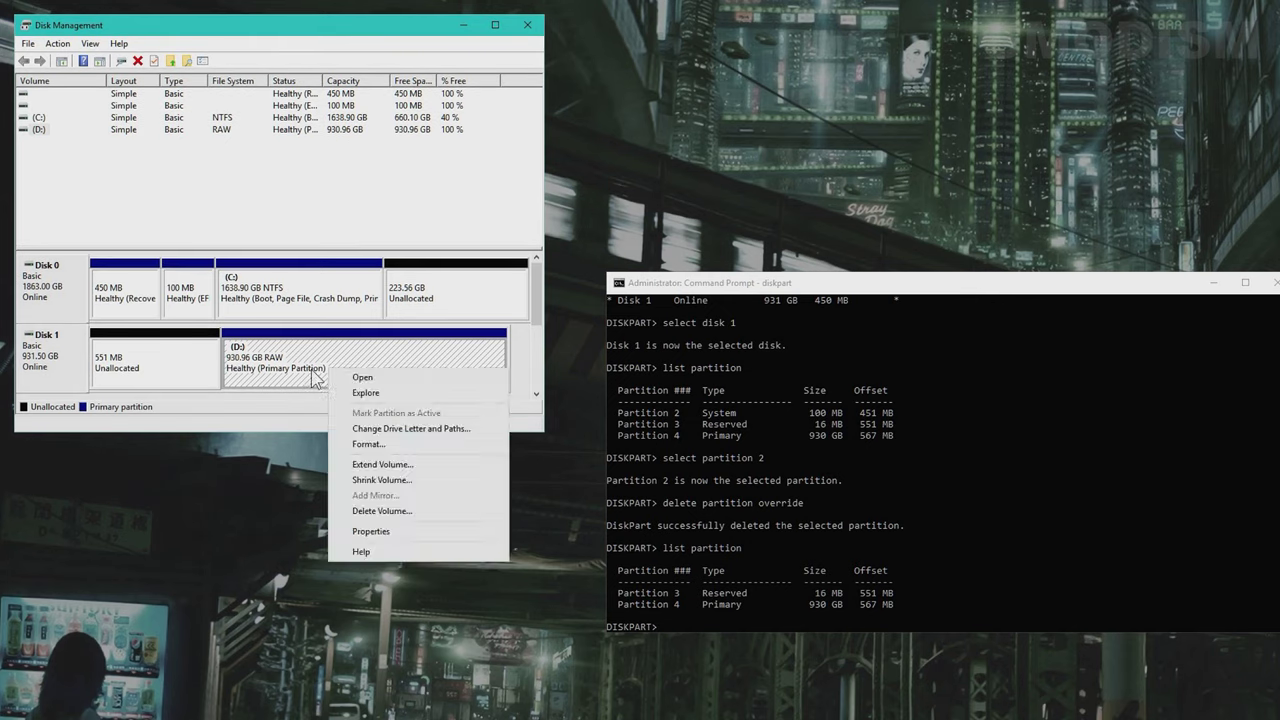
left_click(394, 512)
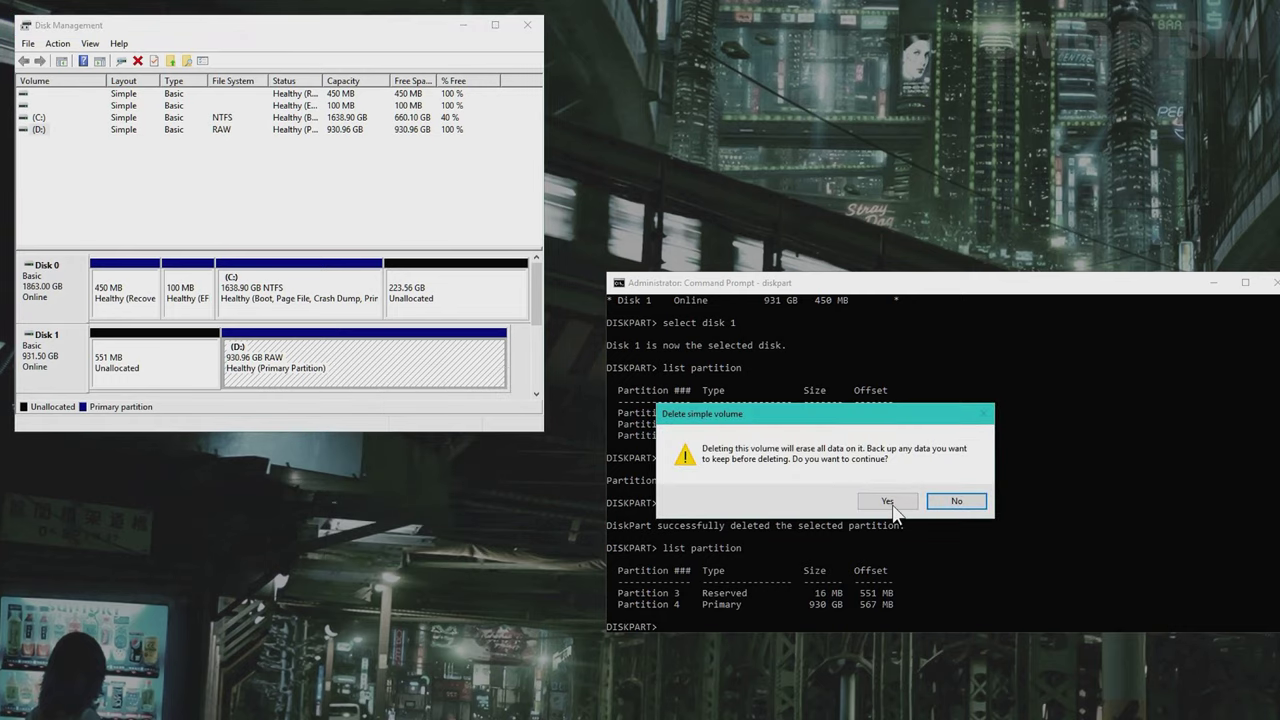
left_click(893, 505)
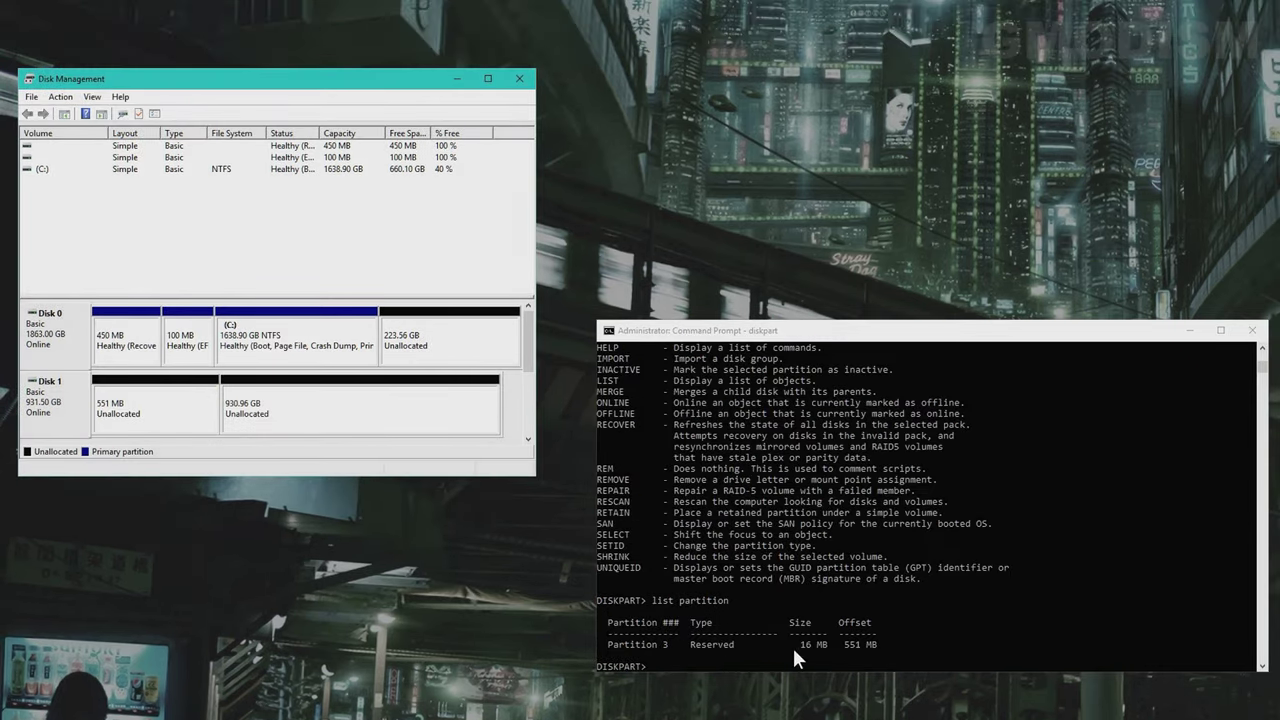
Step: Select partition 3 and force-delete the 16 MB Reserved partition with delete partition override
left_click(805, 665)
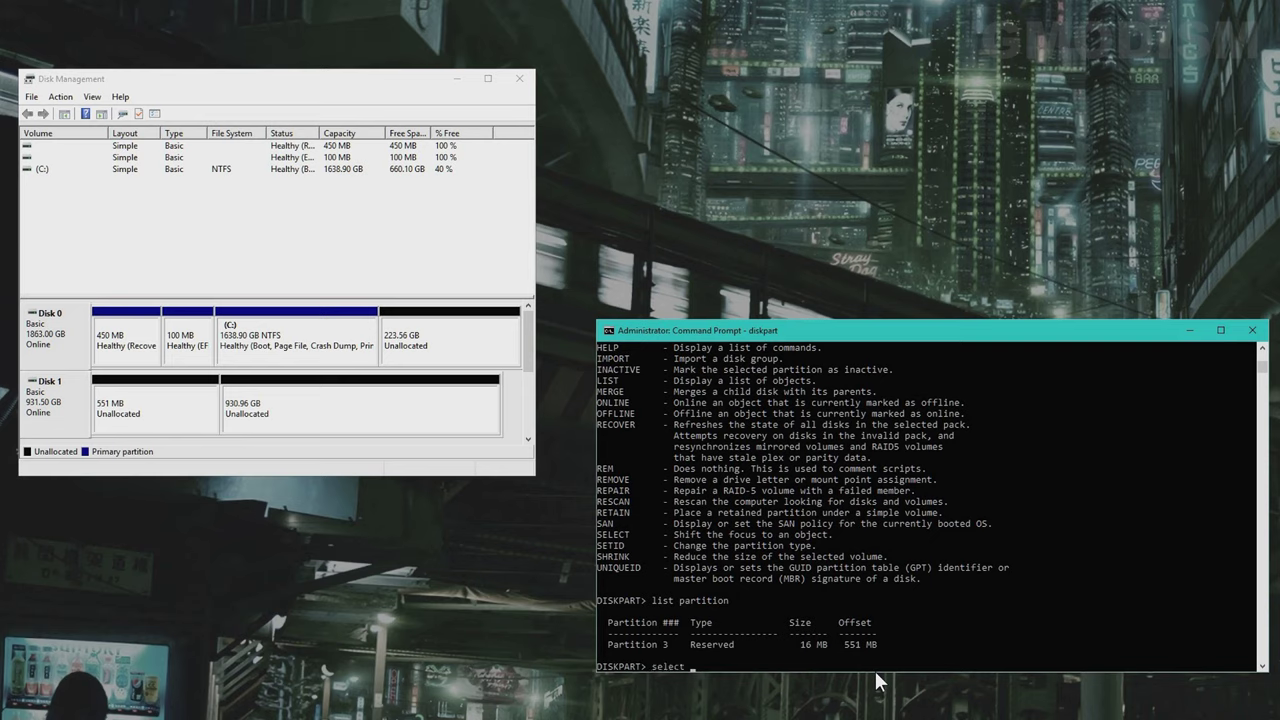
type("partition 3")
key("Return")
type("delet")
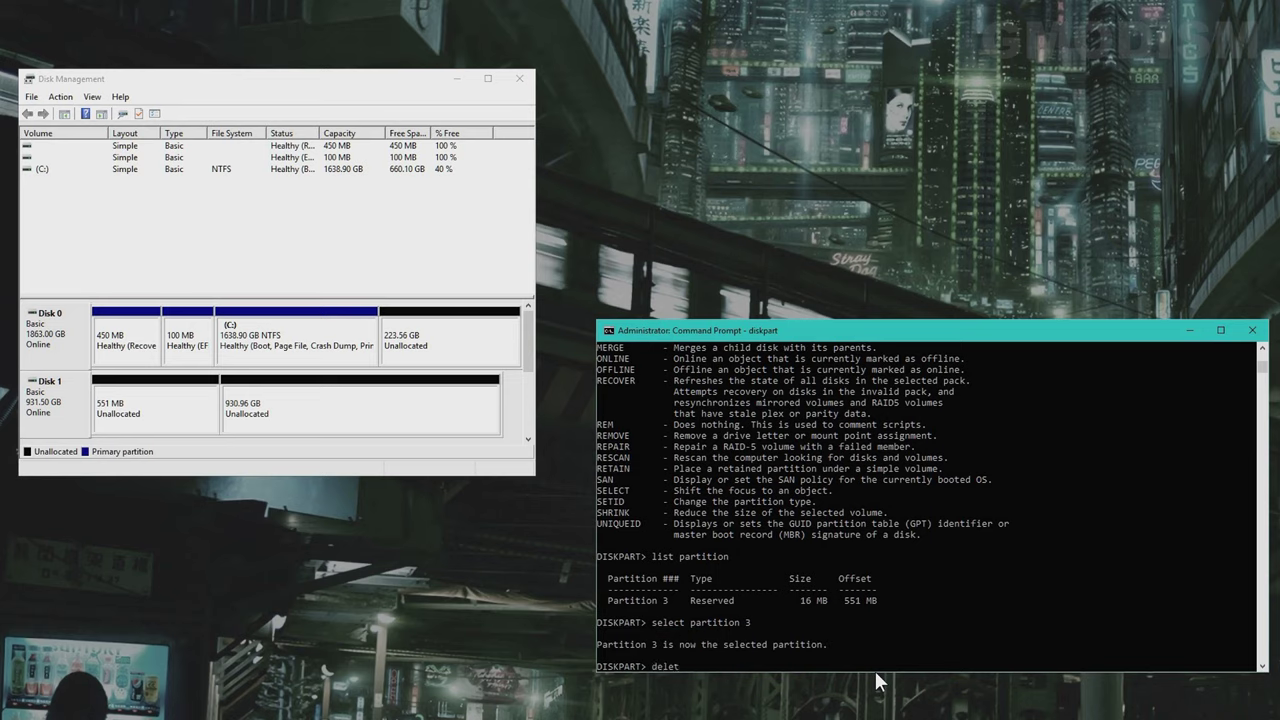
type("e partition override")
key("Return")
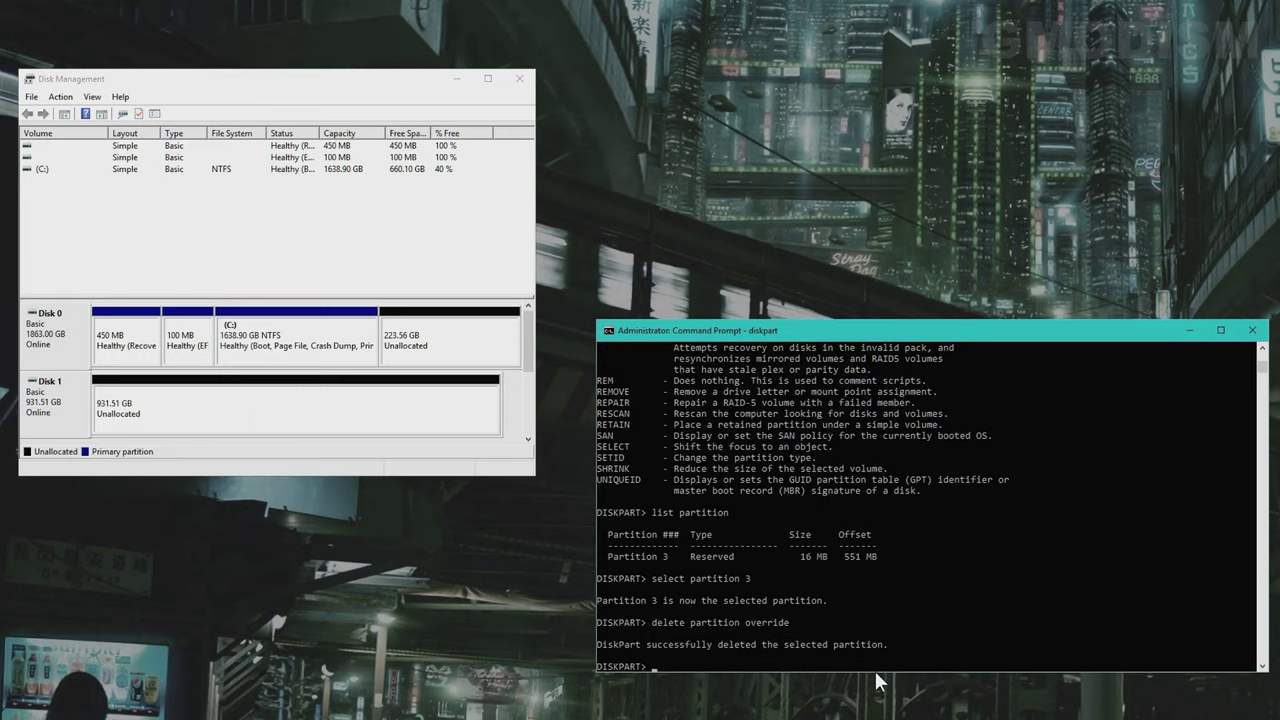
left_click(268, 417)
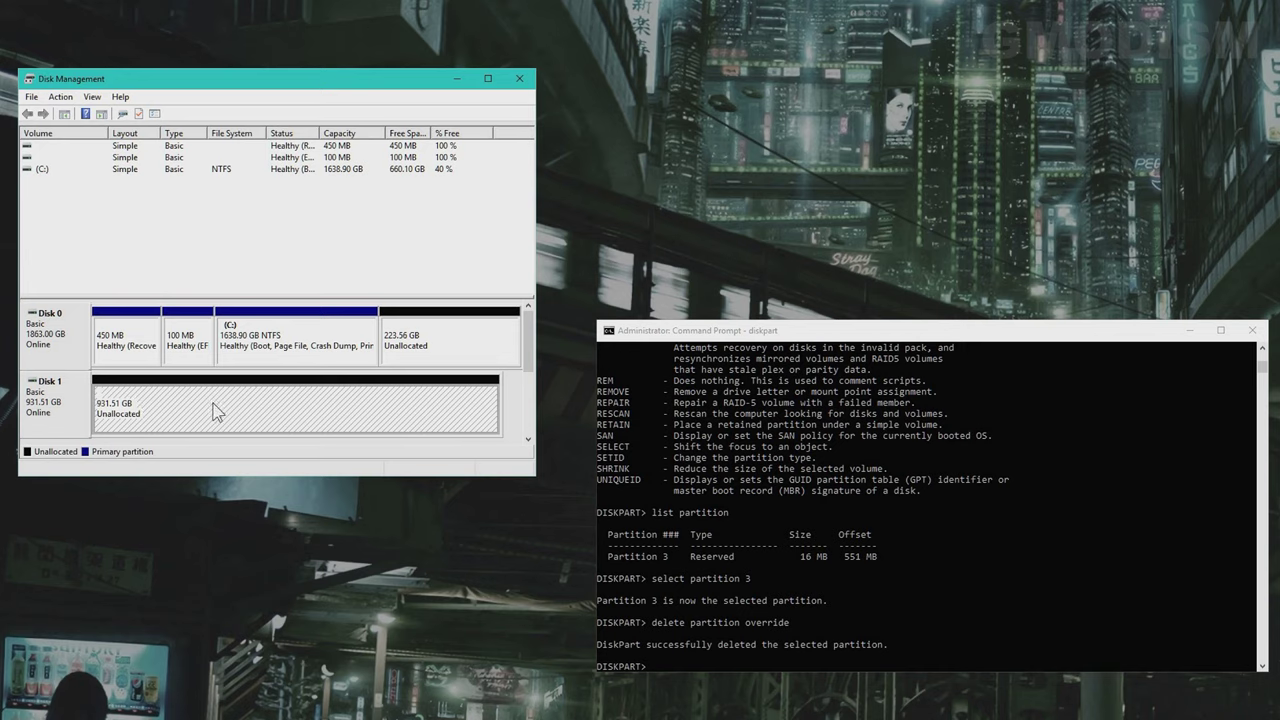
right_click(265, 407)
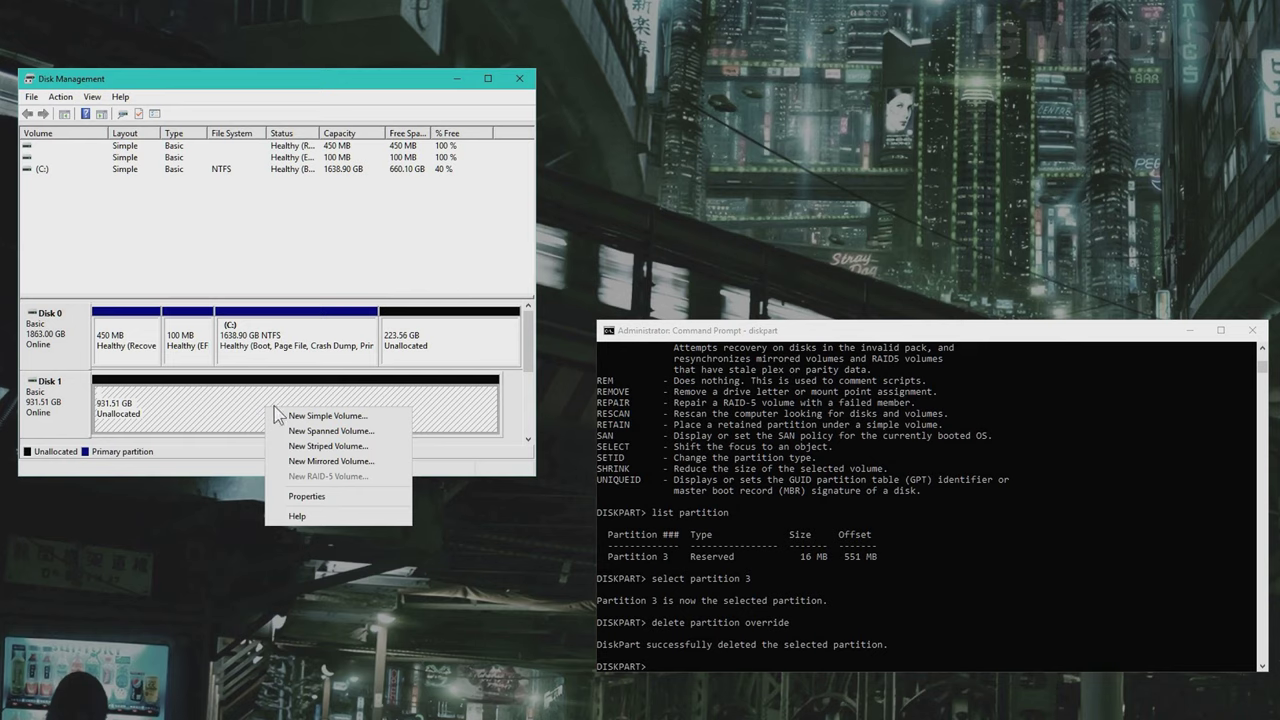
left_click(220, 420)
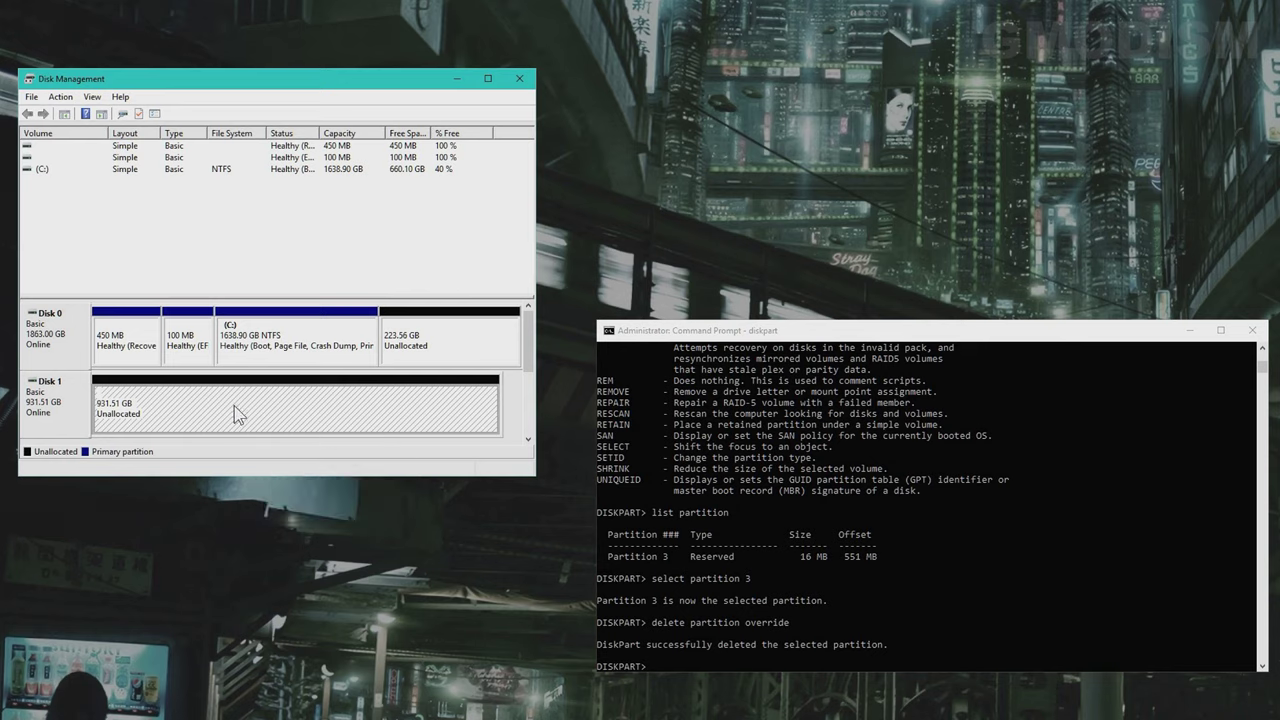